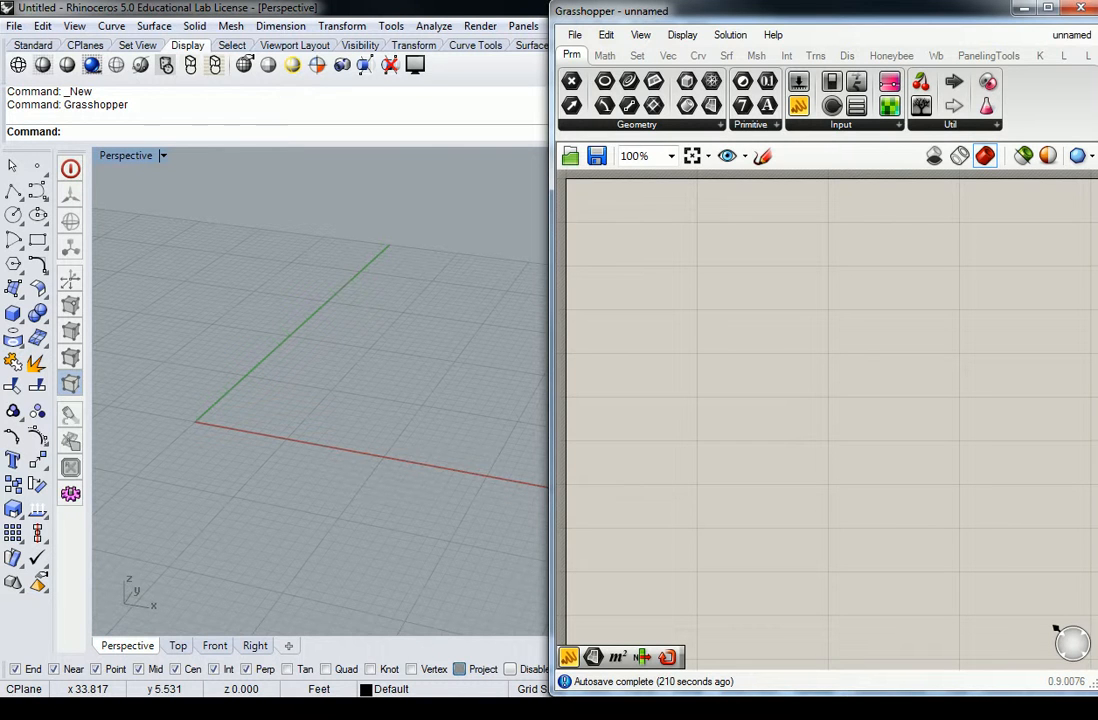
- Switch to YouTube, open the first related channel listed on the channel page to view its videos, and return to Grasshopper
{"action": "left_click_drag", "start_coordinate": [1096, 24], "coordinate": [752, 1]}
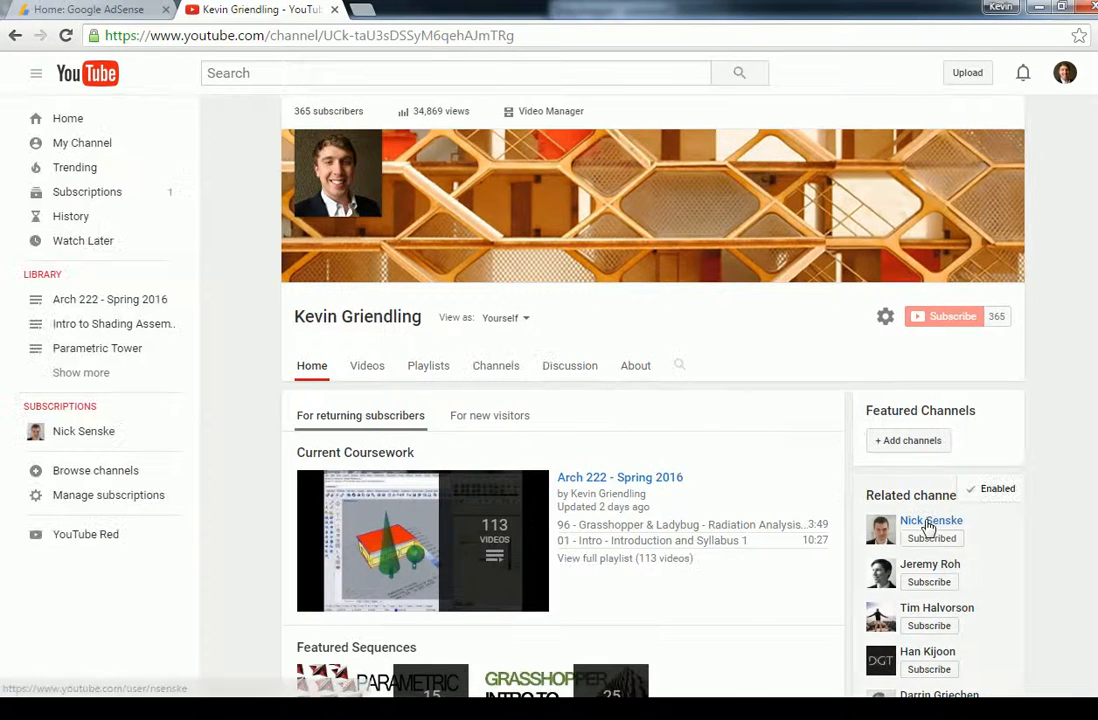
{"action": "scroll", "coordinate": [928, 522], "scroll_direction": "down", "scroll_amount": 2}
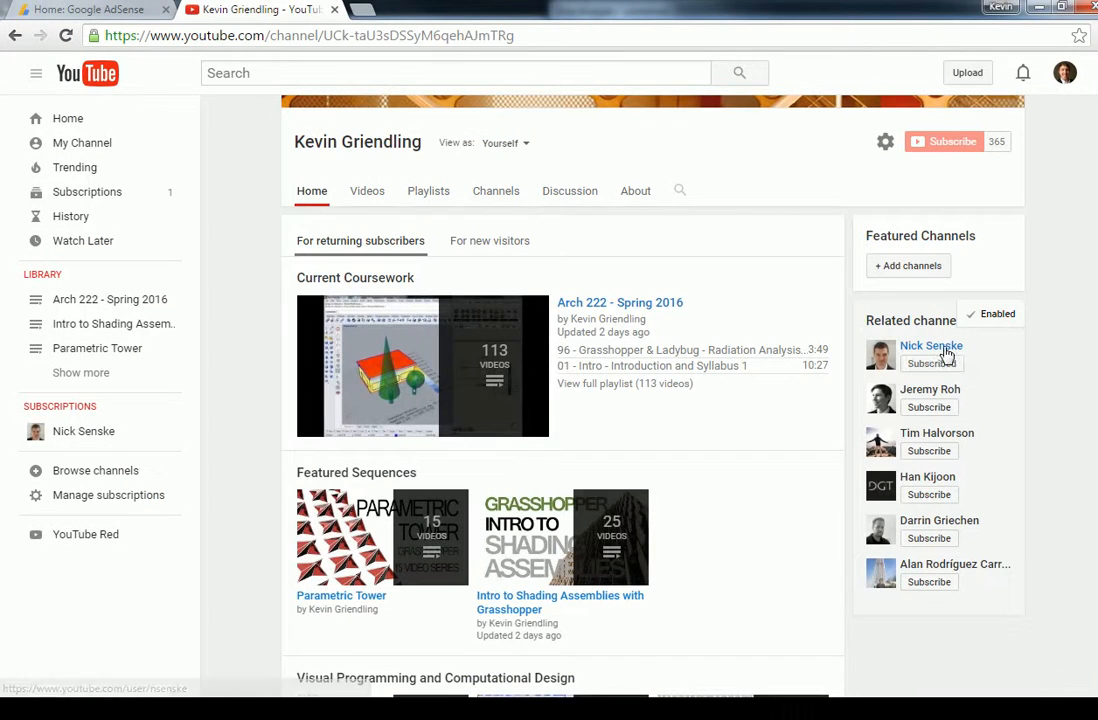
{"action": "left_click", "coordinate": [920, 348]}
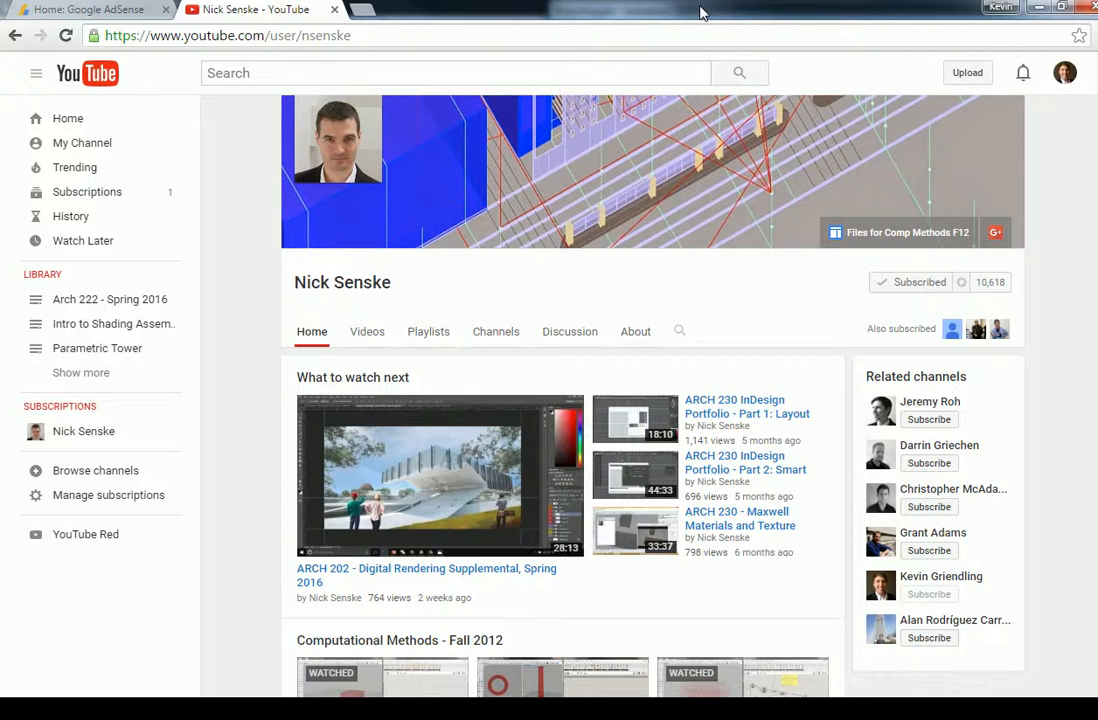
{"action": "left_click_drag", "start_coordinate": [702, 13], "coordinate": [1096, 24]}
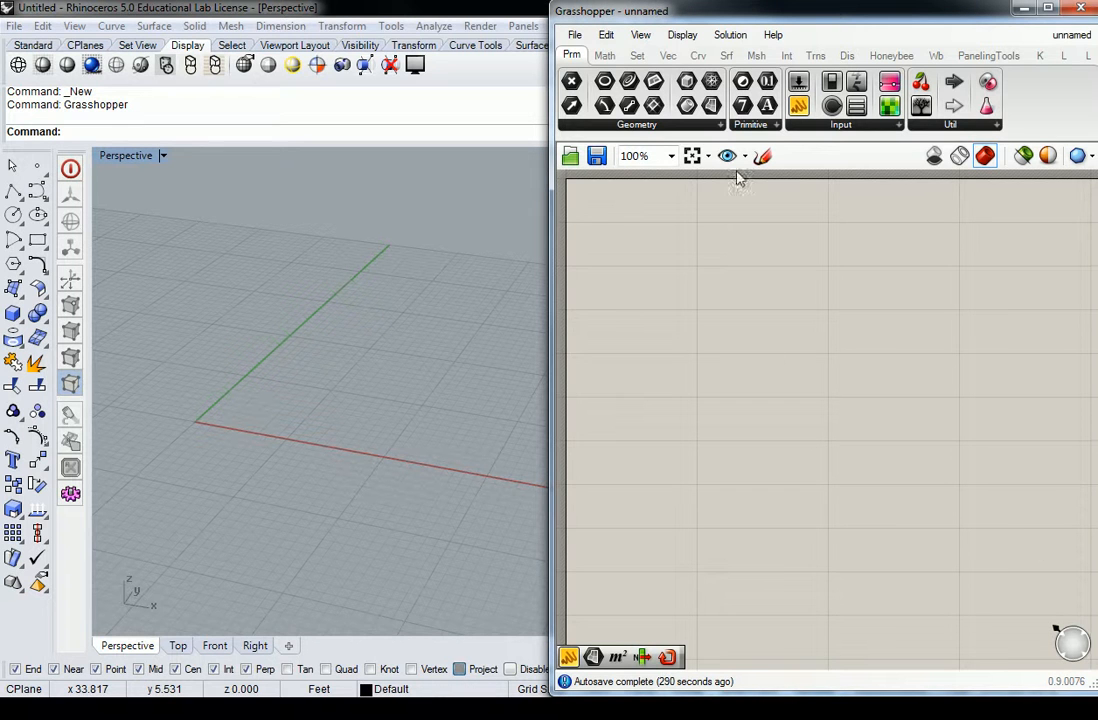
- Add a Square grid component to the Grasshopper canvas
{"action": "left_click", "coordinate": [666, 55]}
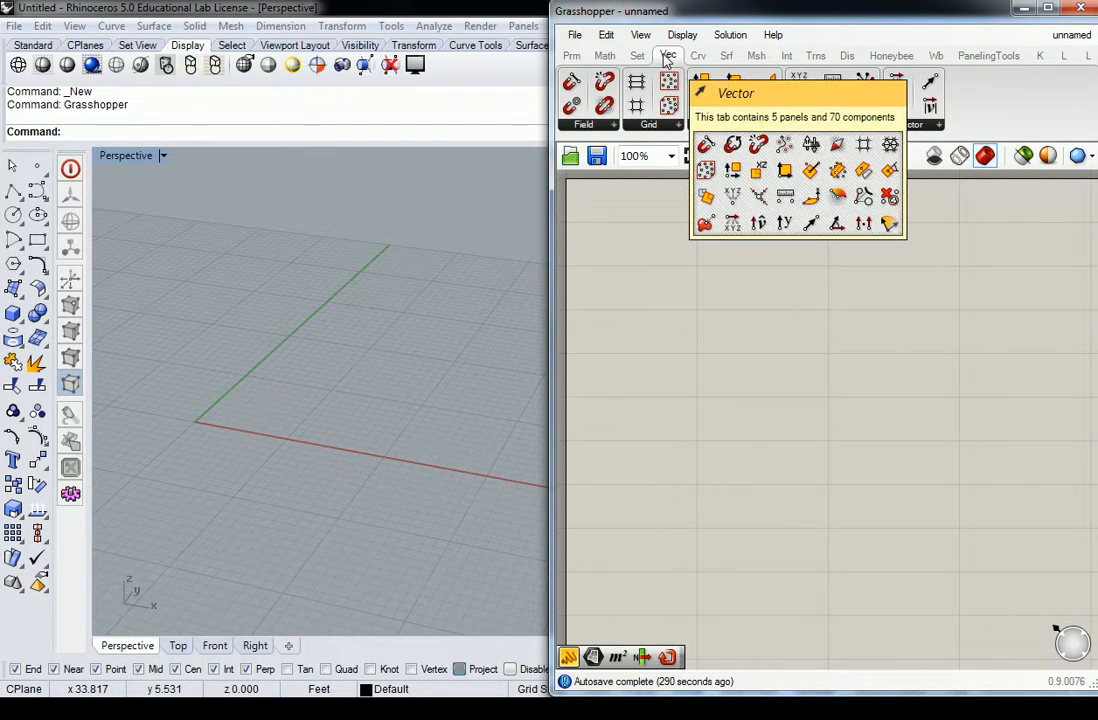
{"action": "left_click", "coordinate": [677, 126]}
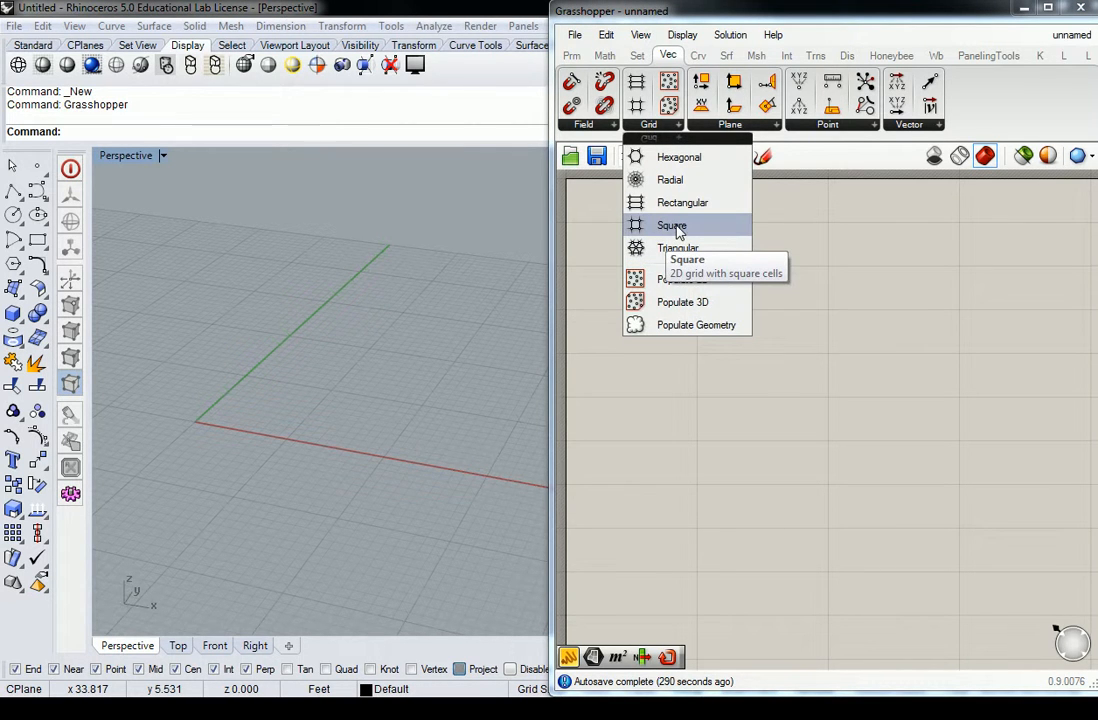
{"action": "left_click_drag", "start_coordinate": [678, 230], "coordinate": [783, 408]}
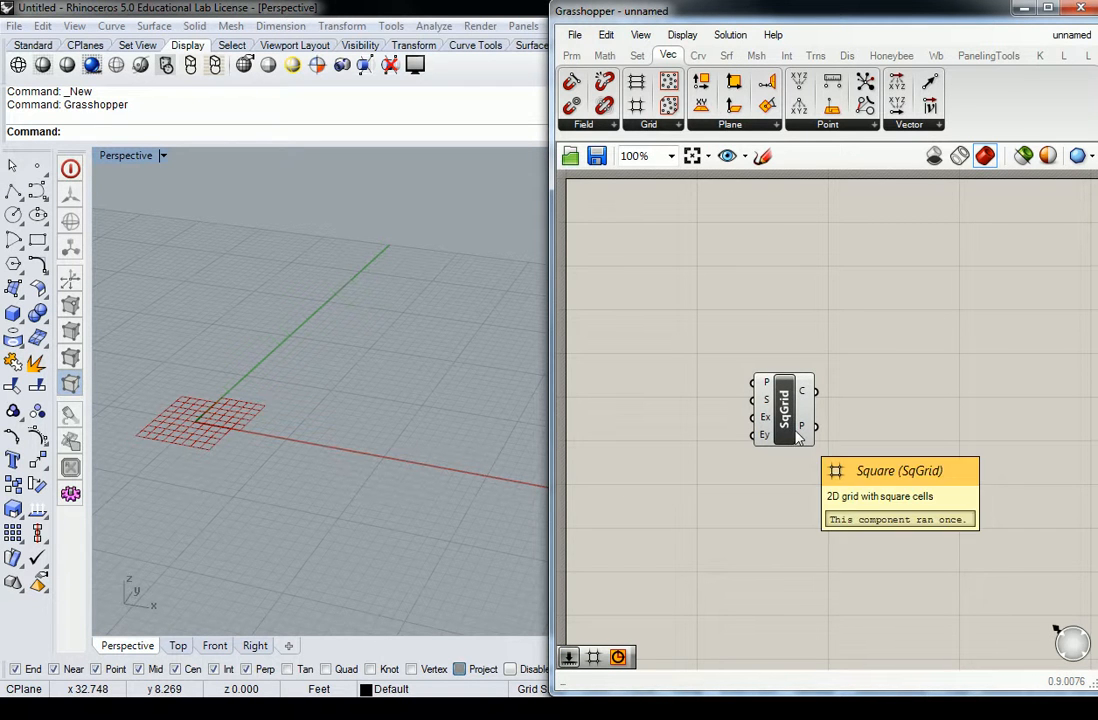
{"action": "right_click_drag", "start_coordinate": [858, 413], "coordinate": [906, 395]}
{"action": "left_click_drag", "start_coordinate": [832, 400], "coordinate": [866, 380]}
{"action": "left_click", "coordinate": [762, 334]}
{"action": "mouse_move", "coordinate": [850, 347]}
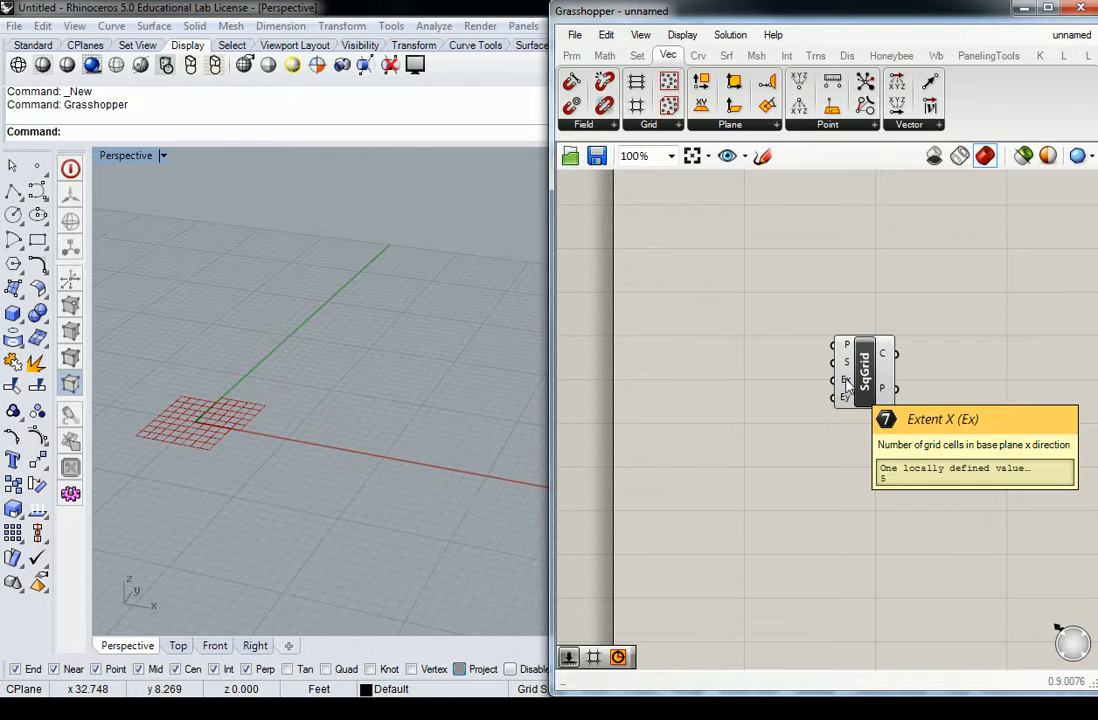
- Create a number slider ranging from 1 to 5 and wire it to the square grid's Size input
{"action": "double_click", "coordinate": [741, 365]}
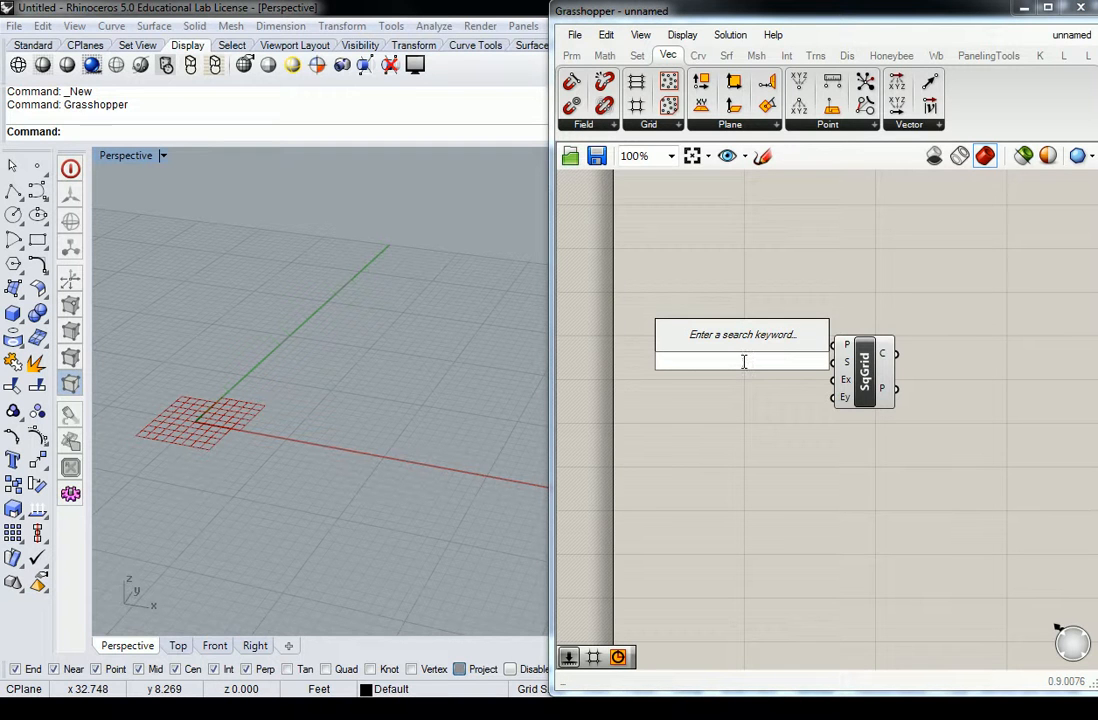
{"action": "type", "text": "1"}
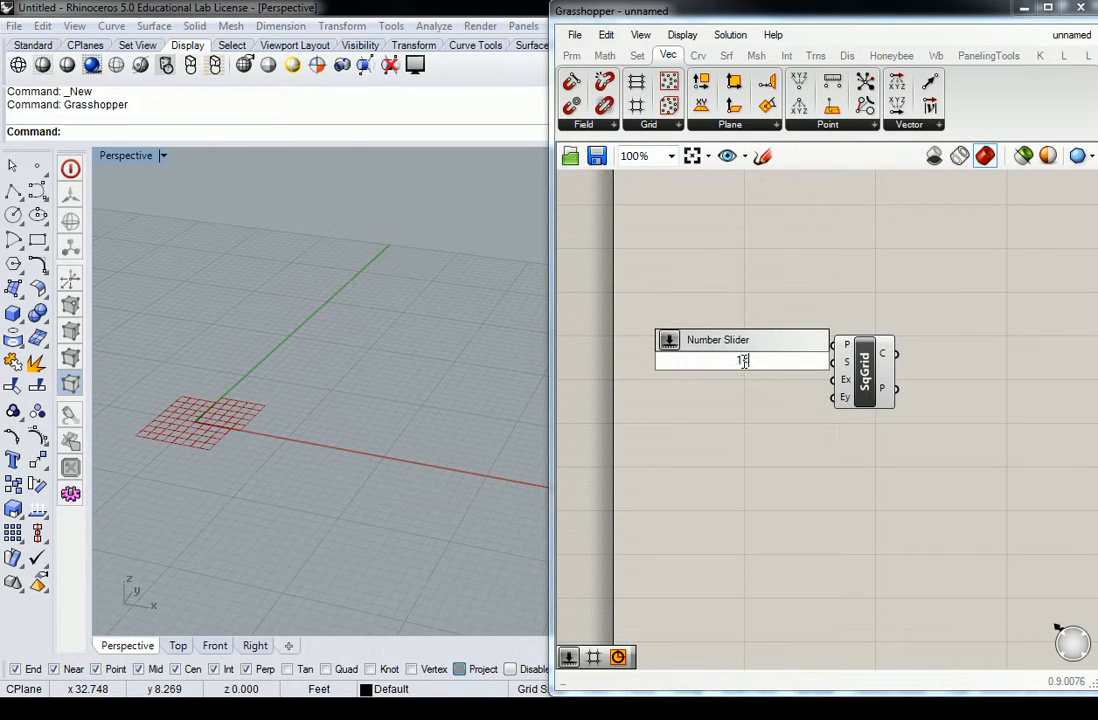
{"action": "type", "text": "<5"}
{"action": "key", "text": "Return"}
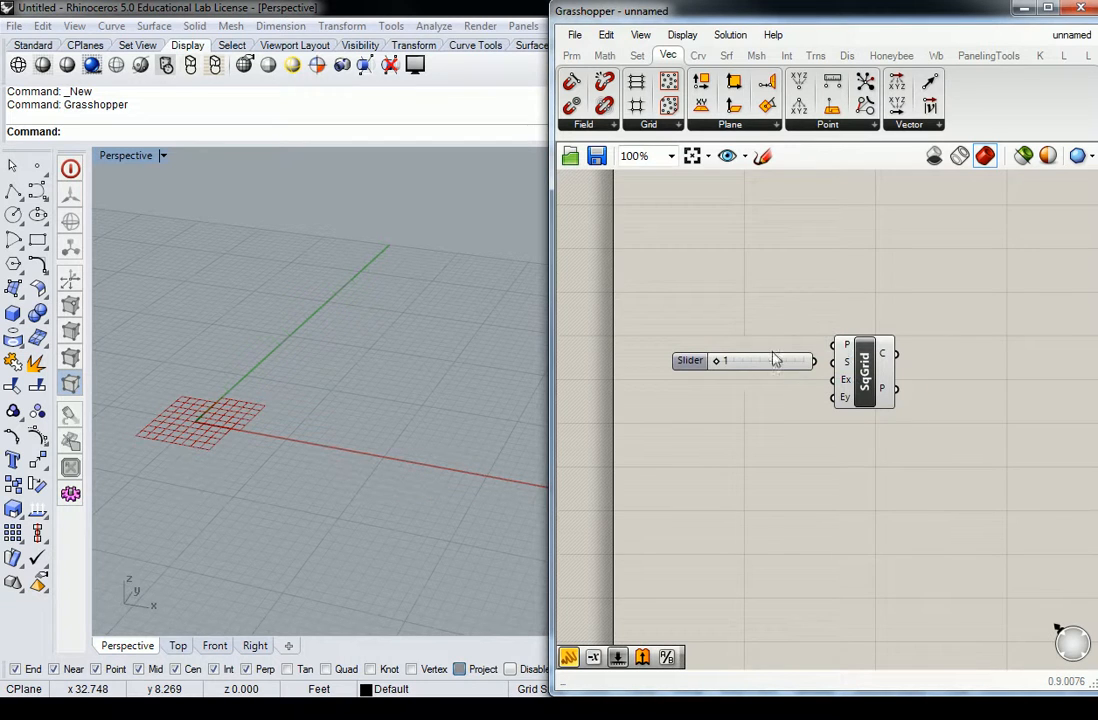
{"action": "left_click_drag", "start_coordinate": [815, 363], "coordinate": [836, 362]}
{"action": "left_click", "coordinate": [692, 372]}
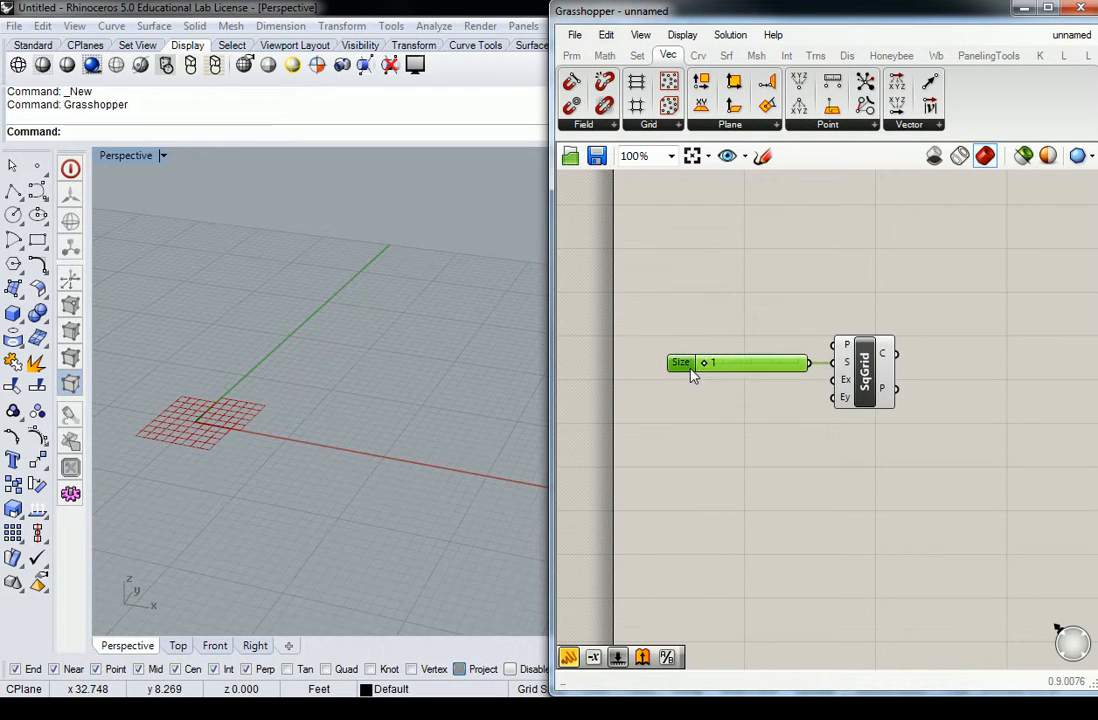
{"action": "key", "text": "ctrl+c"}
{"action": "key", "text": "ctrl+v"}
{"action": "left_click_drag", "start_coordinate": [747, 372], "coordinate": [772, 416]}
{"action": "key", "text": "ctrl+v"}
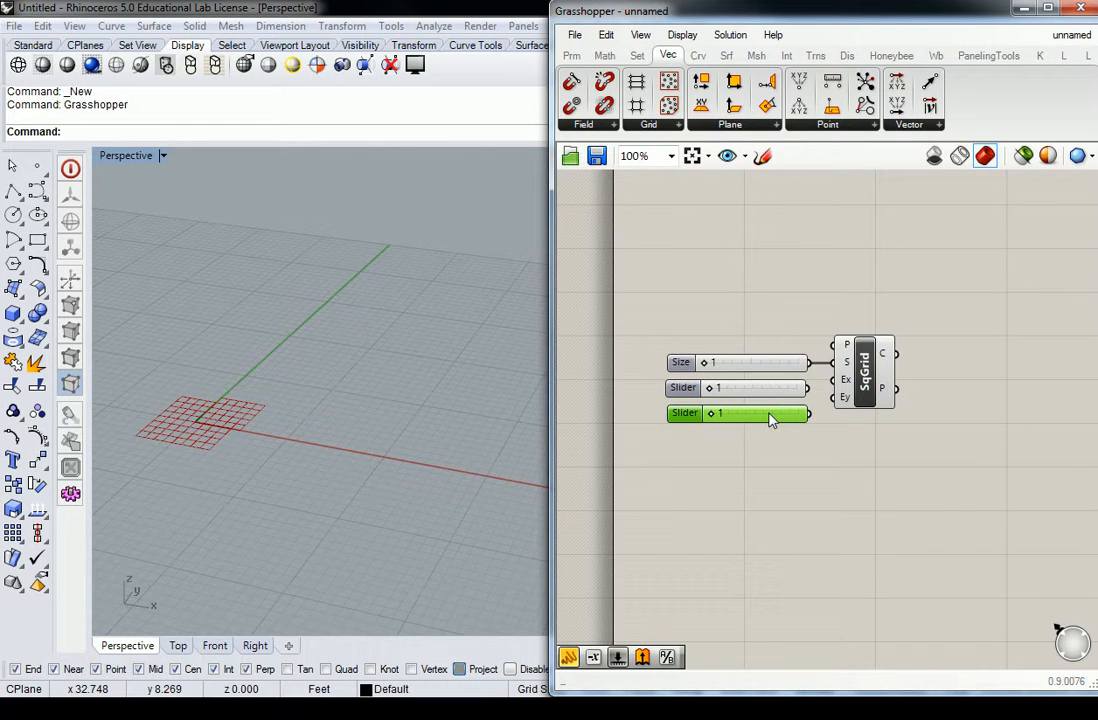
{"action": "left_click", "coordinate": [797, 431]}
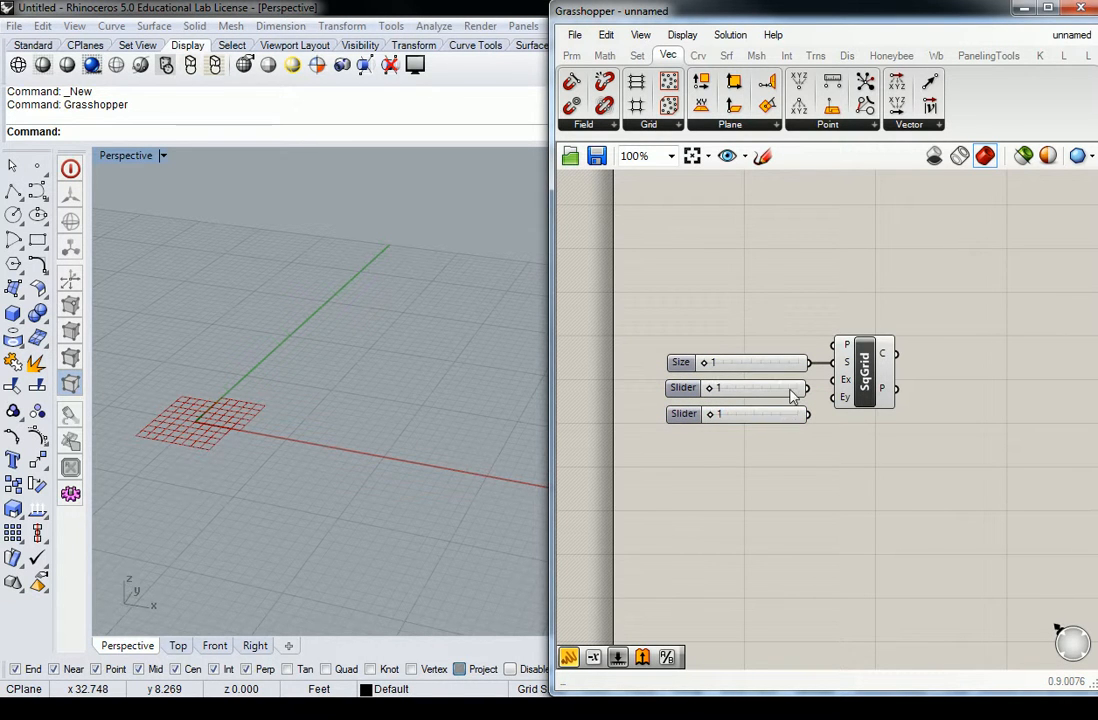
{"action": "left_click_drag", "start_coordinate": [748, 368], "coordinate": [784, 446]}
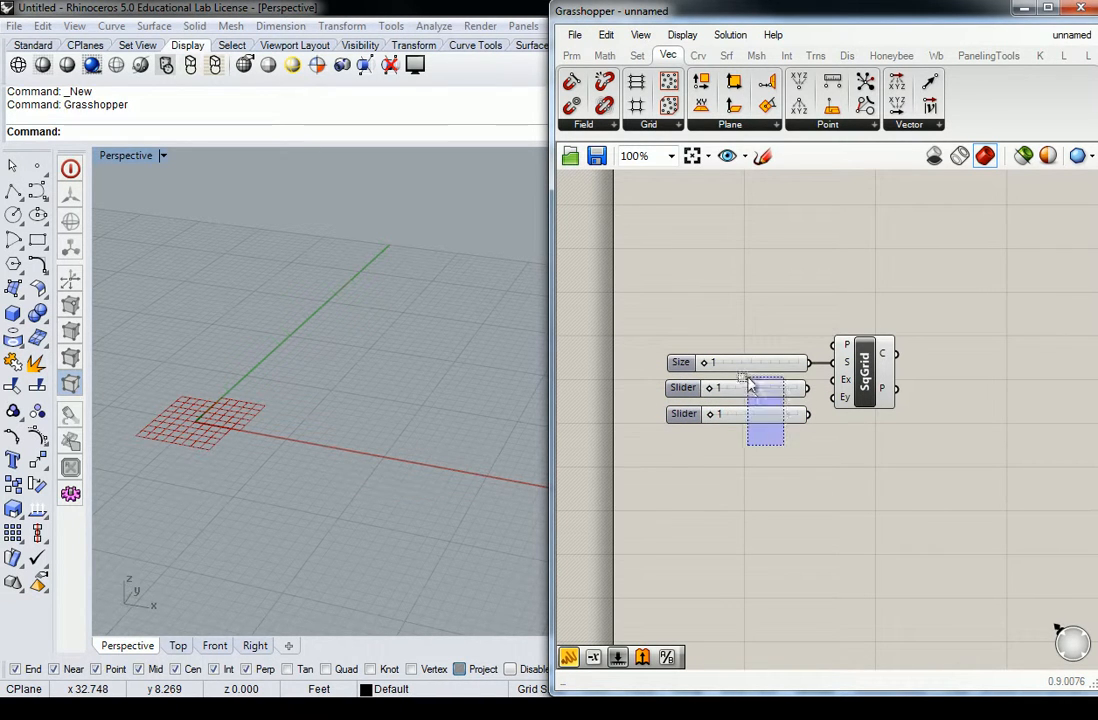
{"action": "key", "text": "Delete"}
- Create two number sliders ranging from 1 to 10 and wire them to the square grid's Extent X and Extent Y inputs
{"action": "double_click", "coordinate": [730, 396]}
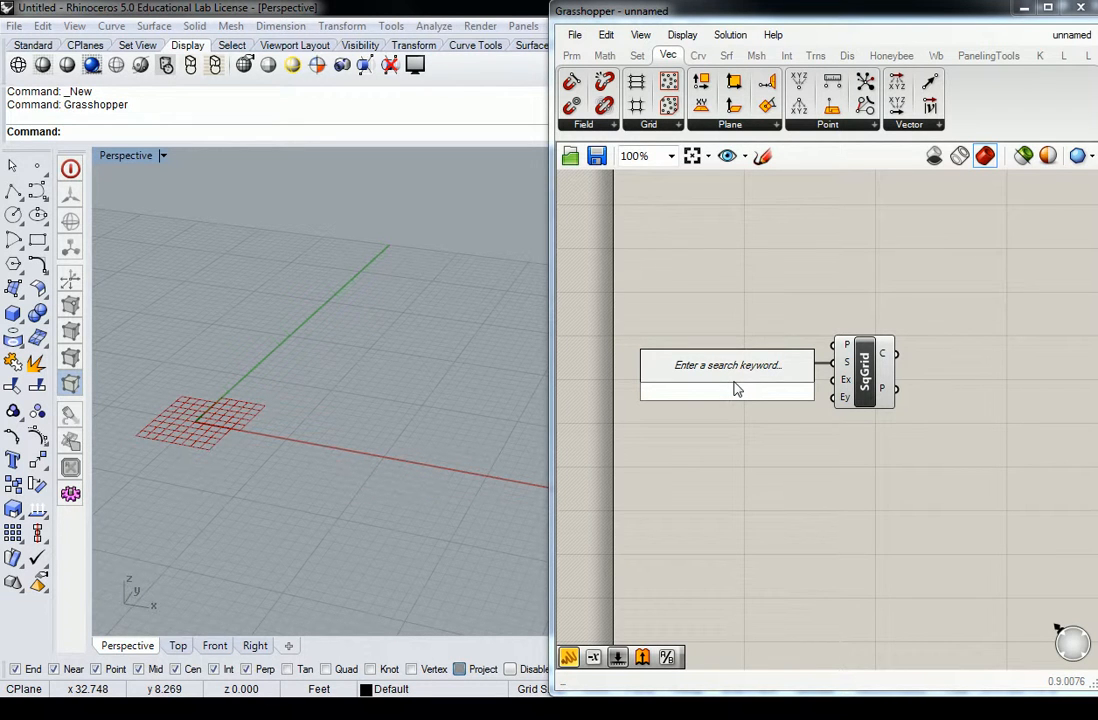
{"action": "type", "text": "1<10"}
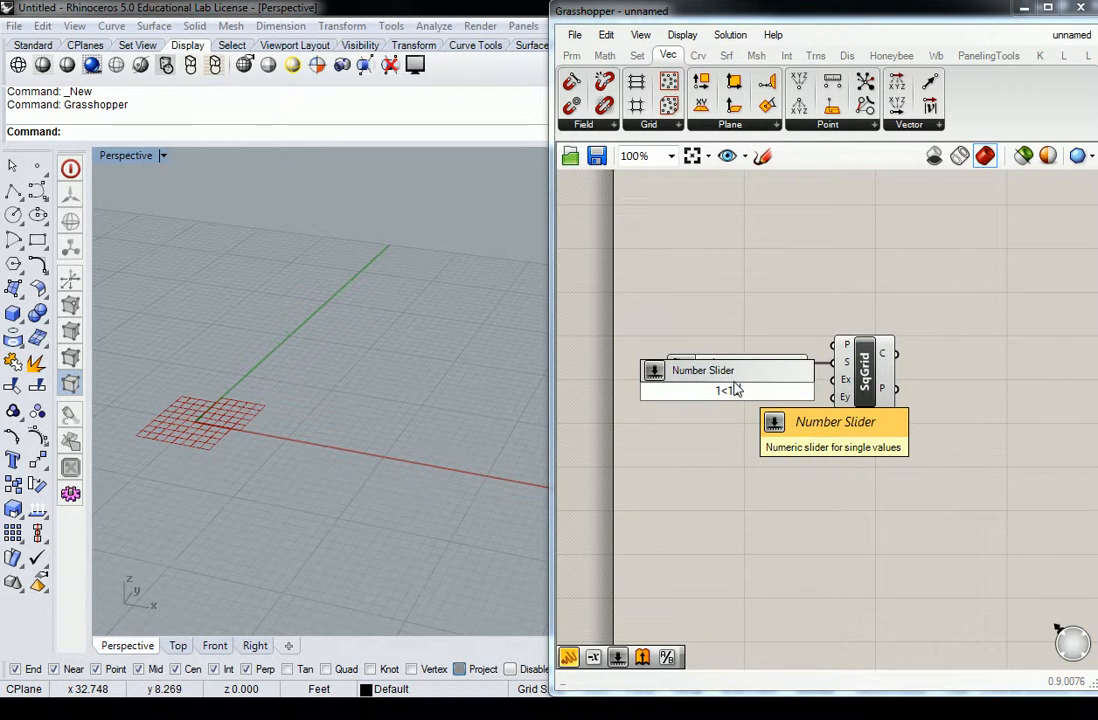
{"action": "key", "text": "Return"}
{"action": "left_click", "coordinate": [774, 396]}
{"action": "left_click_drag", "start_coordinate": [779, 399], "coordinate": [833, 380], "text": "alt"}
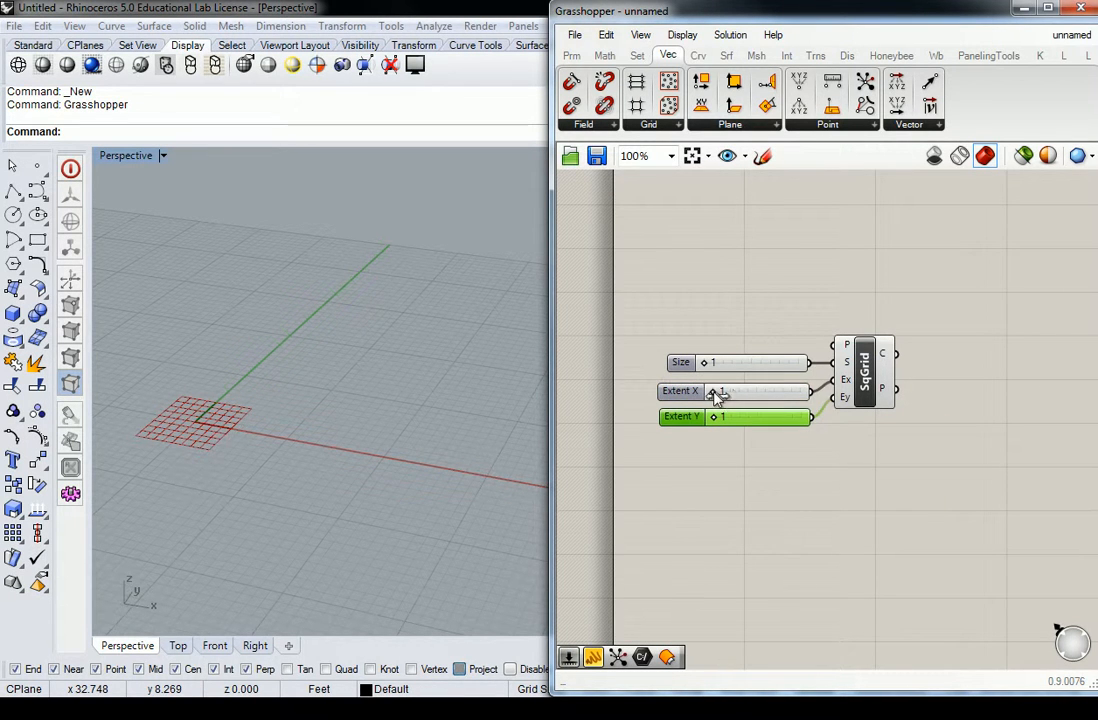
- Set the square grid's Size slider to 5 while checking the grid preview in the Rhino viewport
{"action": "left_click_drag", "start_coordinate": [706, 366], "coordinate": [750, 365]}
{"action": "left_click", "coordinate": [885, 370]}
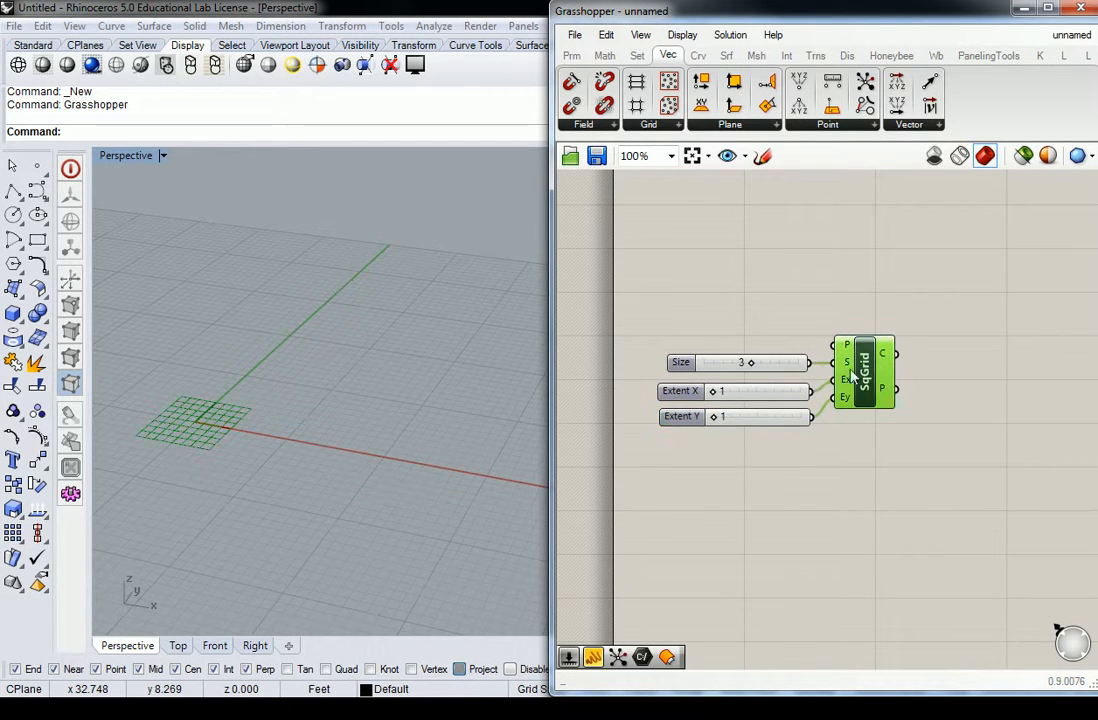
{"action": "scroll", "coordinate": [397, 365], "scroll_direction": "down", "scroll_amount": 5}
{"action": "scroll", "coordinate": [350, 431], "scroll_direction": "up", "scroll_amount": 10}
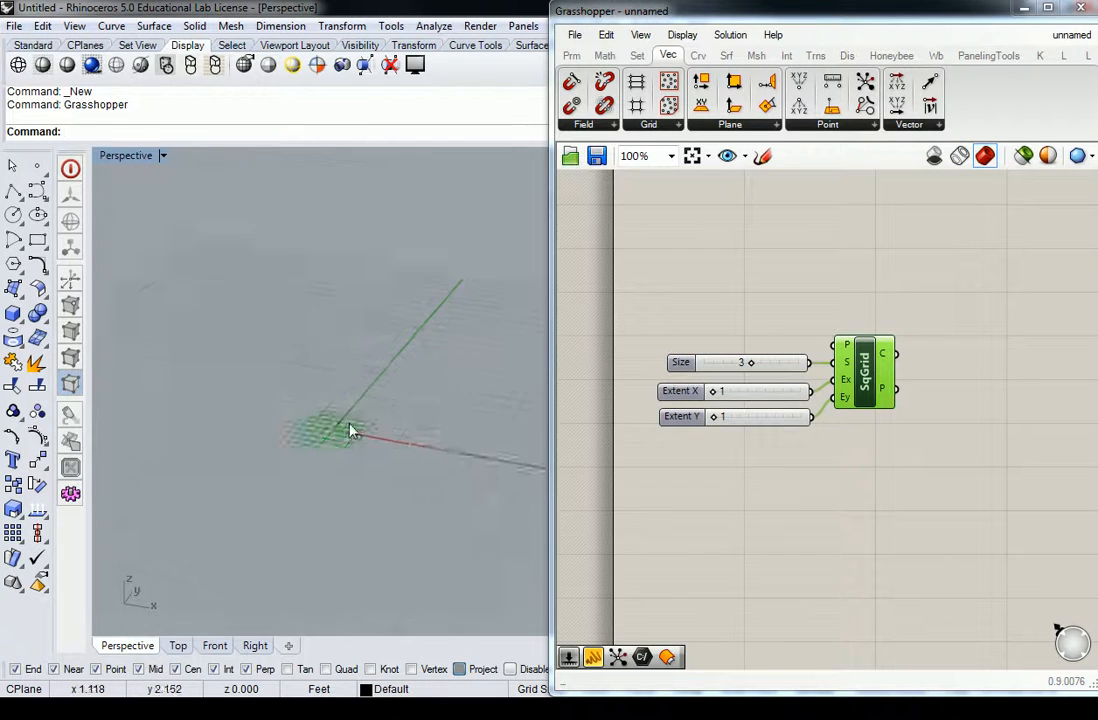
{"action": "scroll", "coordinate": [225, 477], "scroll_direction": "up", "scroll_amount": 3}
{"action": "scroll", "coordinate": [241, 472], "scroll_direction": "down", "scroll_amount": 8}
{"action": "scroll", "coordinate": [243, 474], "scroll_direction": "up", "scroll_amount": 9}
{"action": "scroll", "coordinate": [241, 472], "scroll_direction": "down", "scroll_amount": 4}
{"action": "scroll", "coordinate": [241, 476], "scroll_direction": "down", "scroll_amount": 5}
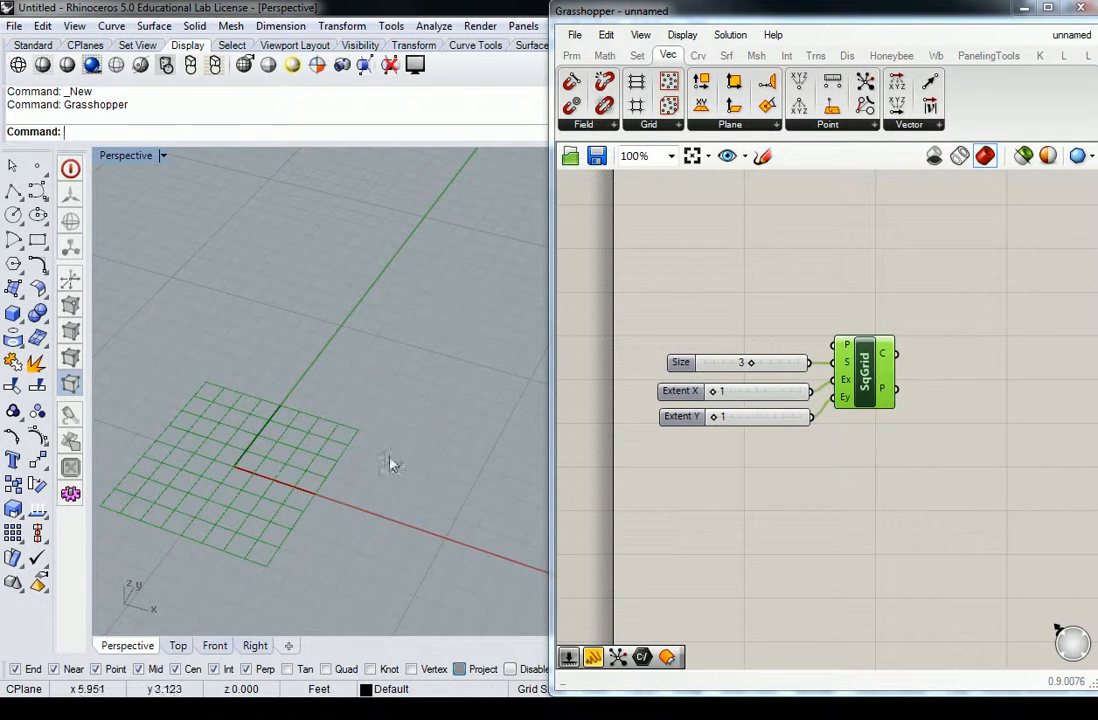
{"action": "left_click_drag", "start_coordinate": [754, 367], "coordinate": [797, 363]}
{"action": "right_click_drag", "start_coordinate": [789, 345], "coordinate": [752, 340]}
{"action": "right_click_drag", "start_coordinate": [410, 444], "coordinate": [402, 412]}
{"action": "scroll", "coordinate": [400, 388], "scroll_direction": "down", "scroll_amount": 2}
- Set the square grid's Extent X slider to 5 and its Extent Y slider to 7
{"action": "left_click_drag", "start_coordinate": [684, 387], "coordinate": [706, 386]}
{"action": "right_click_drag", "start_coordinate": [380, 404], "coordinate": [470, 375]}
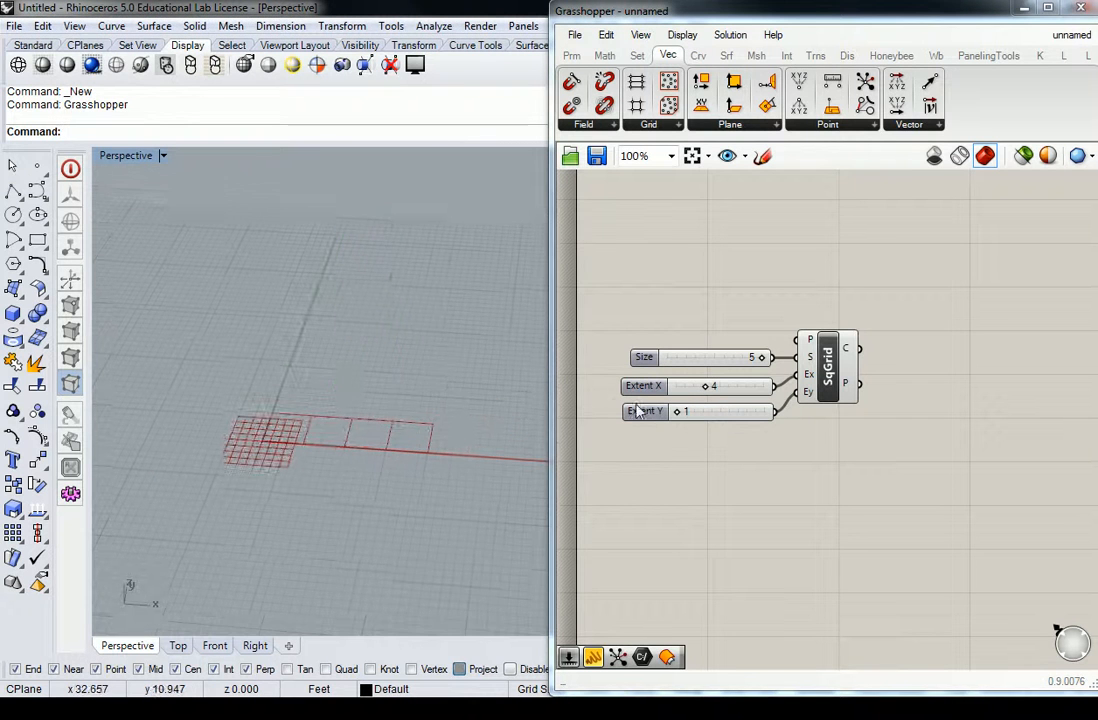
{"action": "left_click_drag", "start_coordinate": [706, 386], "coordinate": [734, 386]}
{"action": "left_click_drag", "start_coordinate": [682, 416], "coordinate": [734, 414]}
{"action": "right_click_drag", "start_coordinate": [404, 336], "coordinate": [347, 335]}
{"action": "left_click_drag", "start_coordinate": [731, 386], "coordinate": [716, 389]}
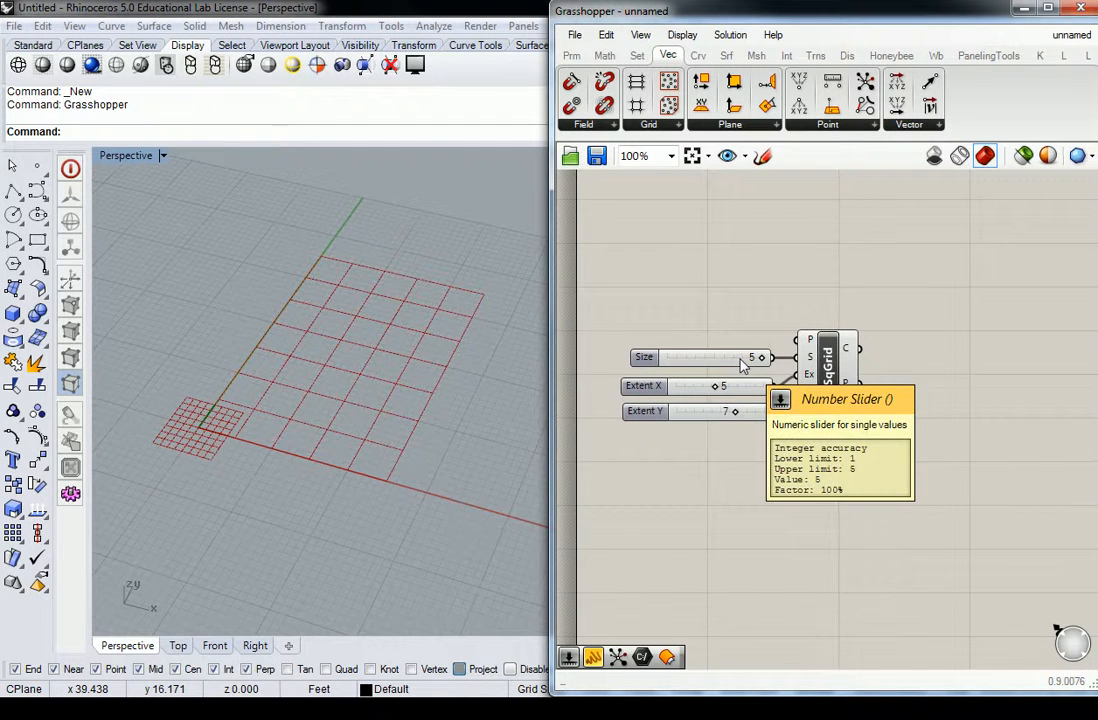
- Add a Point List and a Point Order display component beside the square grid component
{"action": "right_click_drag", "start_coordinate": [890, 407], "coordinate": [866, 415]}
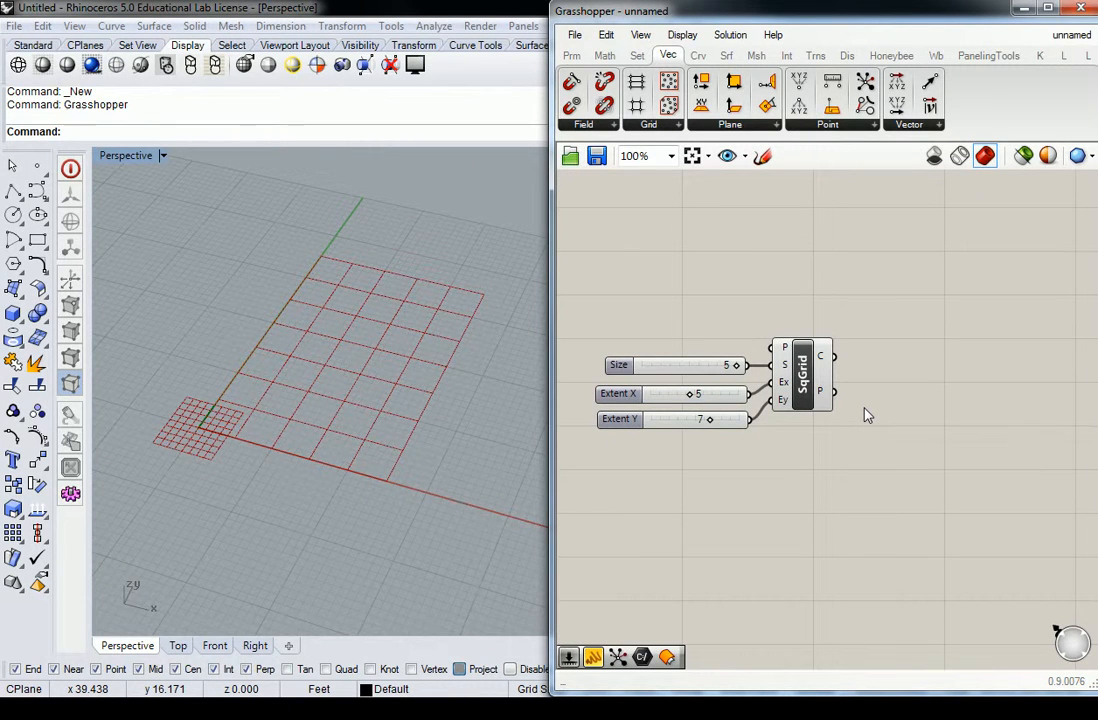
{"action": "mouse_move", "coordinate": [830, 358]}
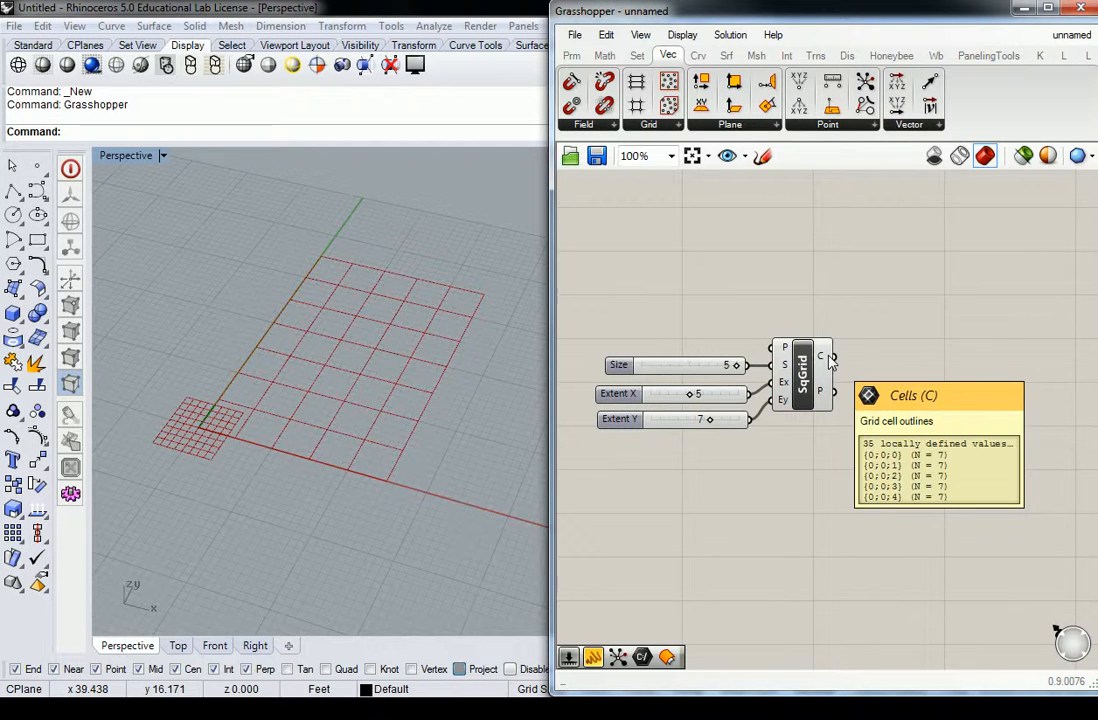
{"action": "left_click", "coordinate": [847, 56]}
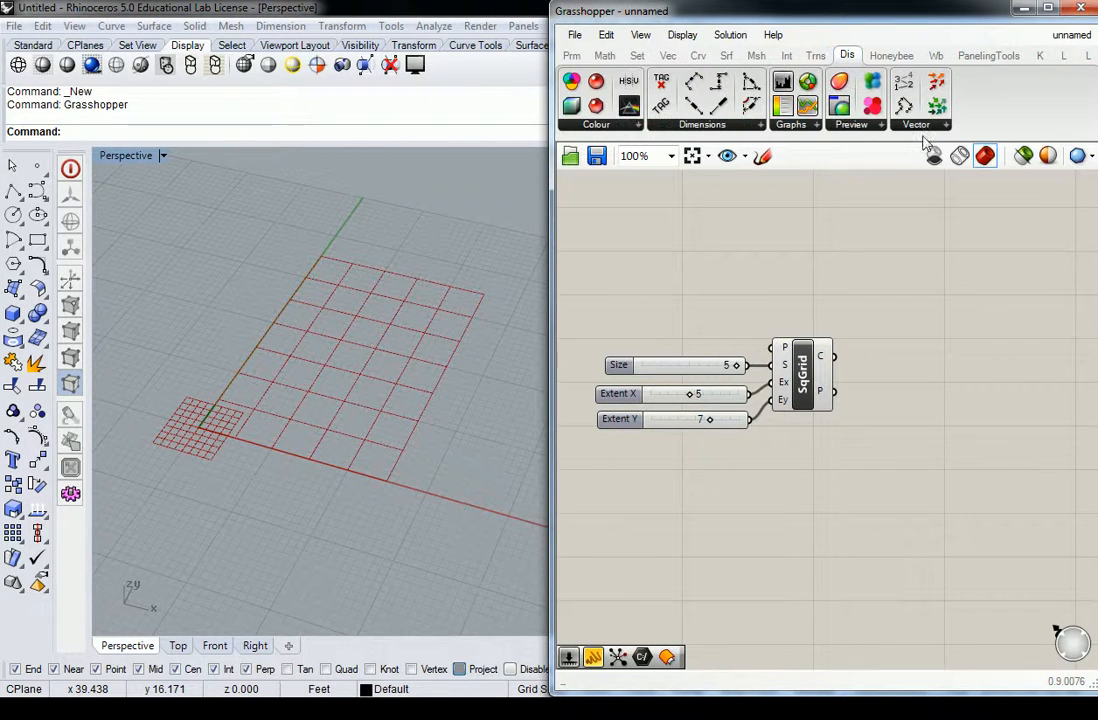
{"action": "left_click", "coordinate": [922, 125]}
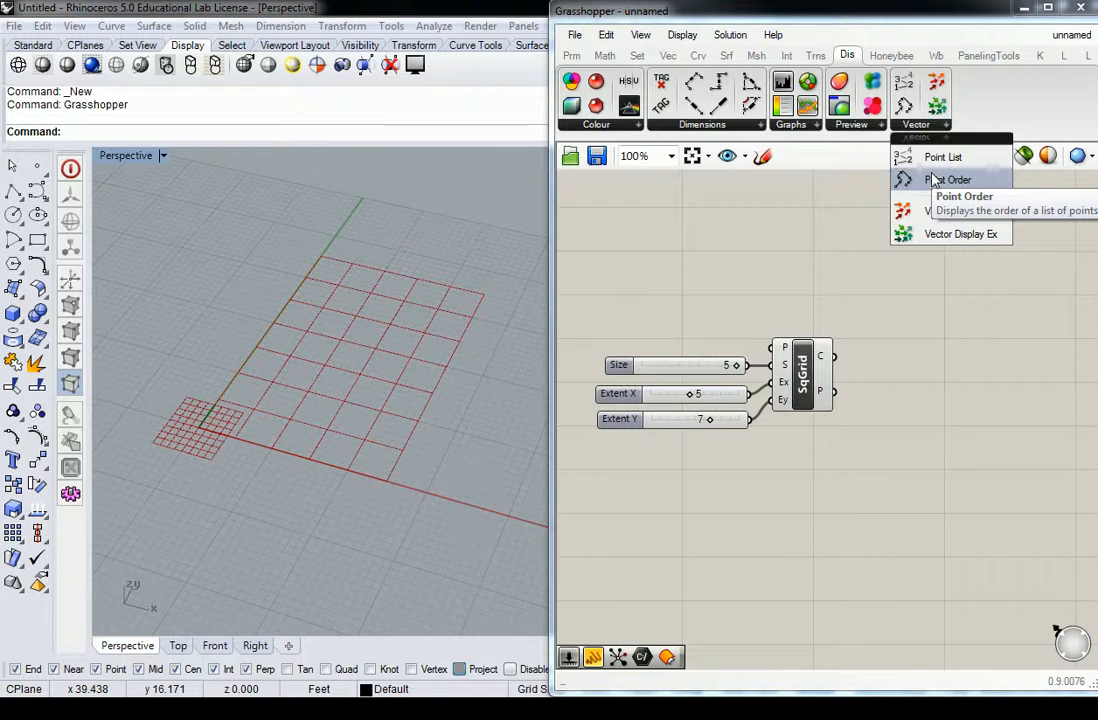
{"action": "left_click_drag", "start_coordinate": [904, 155], "coordinate": [912, 250]}
{"action": "left_click", "coordinate": [916, 124]}
{"action": "left_click_drag", "start_coordinate": [920, 178], "coordinate": [950, 357]}
{"action": "left_click_drag", "start_coordinate": [920, 280], "coordinate": [952, 273]}
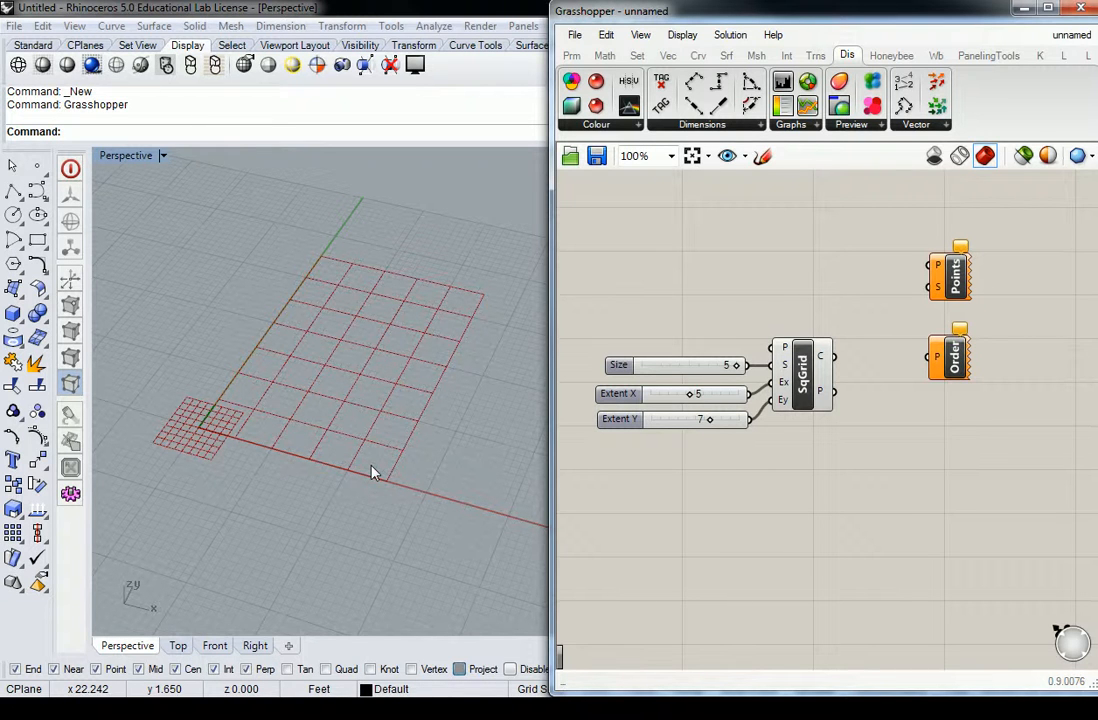
- Rearrange the two display components so Point List sits closer to the grid and Point Order sits above and beyond it
{"action": "right_click_drag", "start_coordinate": [850, 306], "coordinate": [764, 322]}
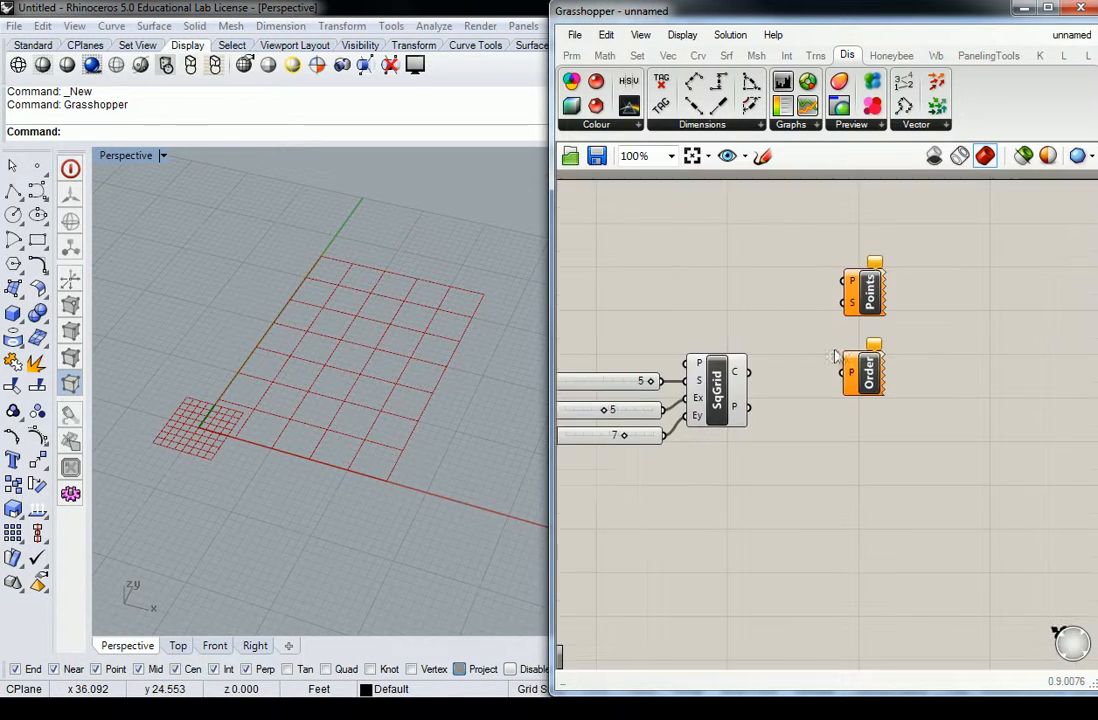
{"action": "left_click_drag", "start_coordinate": [868, 383], "coordinate": [963, 303]}
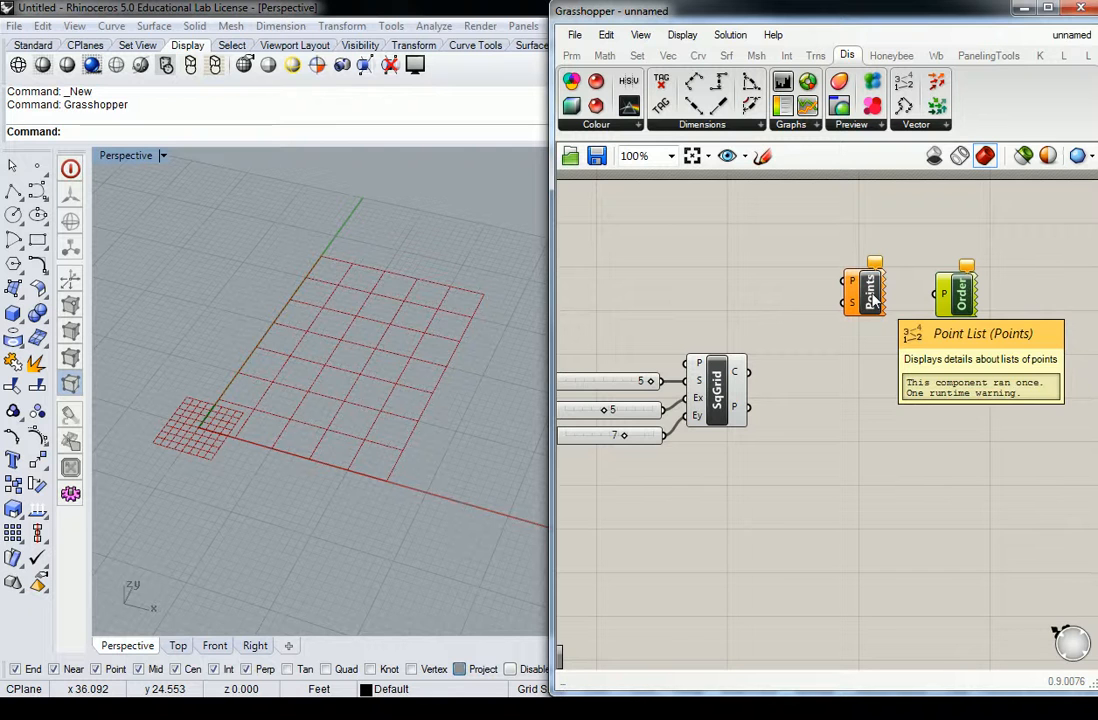
{"action": "left_click_drag", "start_coordinate": [872, 297], "coordinate": [900, 346]}
{"action": "left_click", "coordinate": [818, 323]}
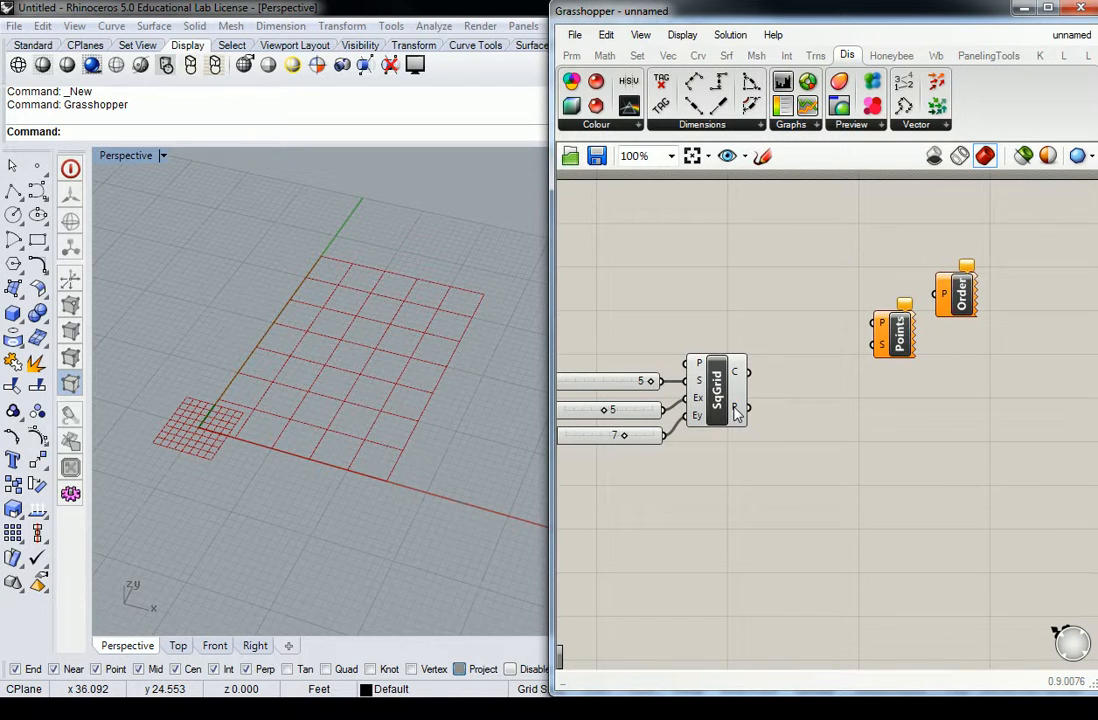
- Wire the square grid's Points output to the Point List component's Points input
{"action": "mouse_move", "coordinate": [737, 414]}
{"action": "left_click_drag", "start_coordinate": [740, 409], "coordinate": [877, 323]}
{"action": "mouse_move", "coordinate": [883, 333]}
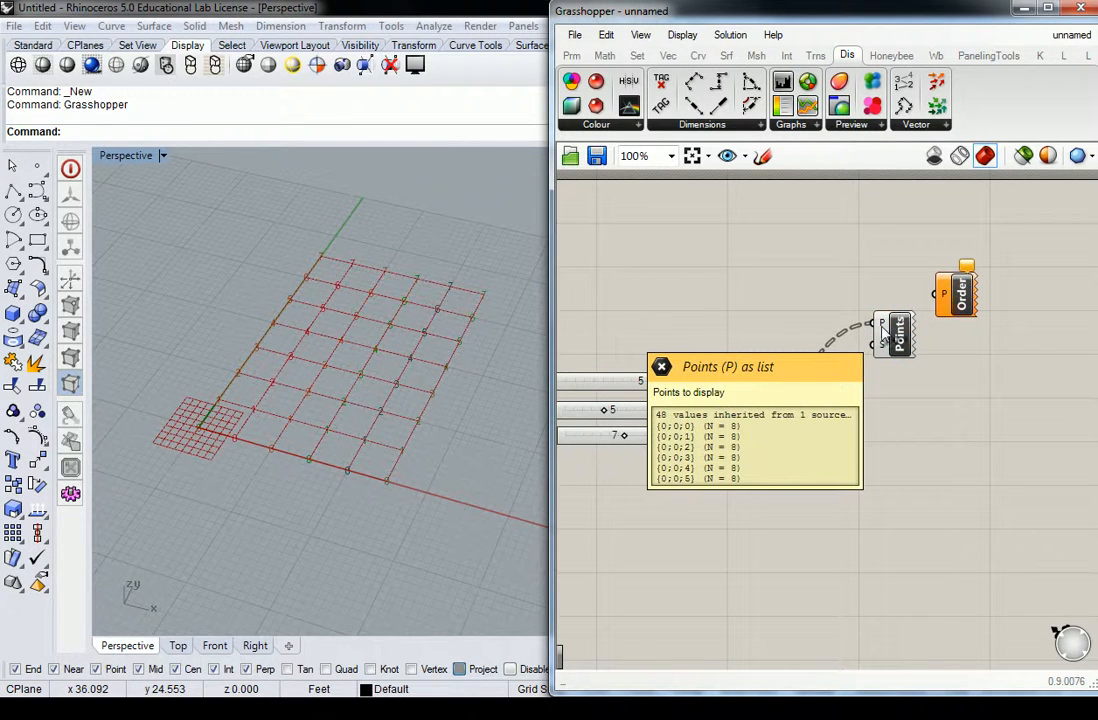
- Create a number slider ranging from 0 to 5 and wire it to the Point List component's Size input
{"action": "double_click", "coordinate": [730, 302]}
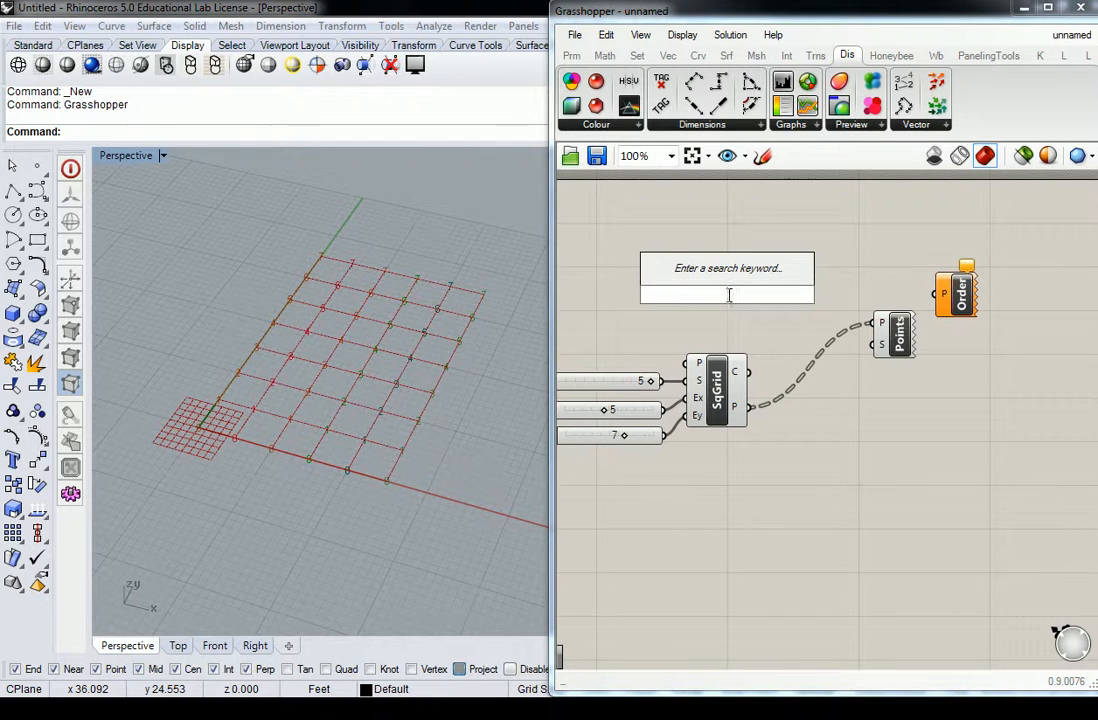
{"action": "type", "text": "0"}
{"action": "type", "text": "..5"}
{"action": "key", "text": "Return"}
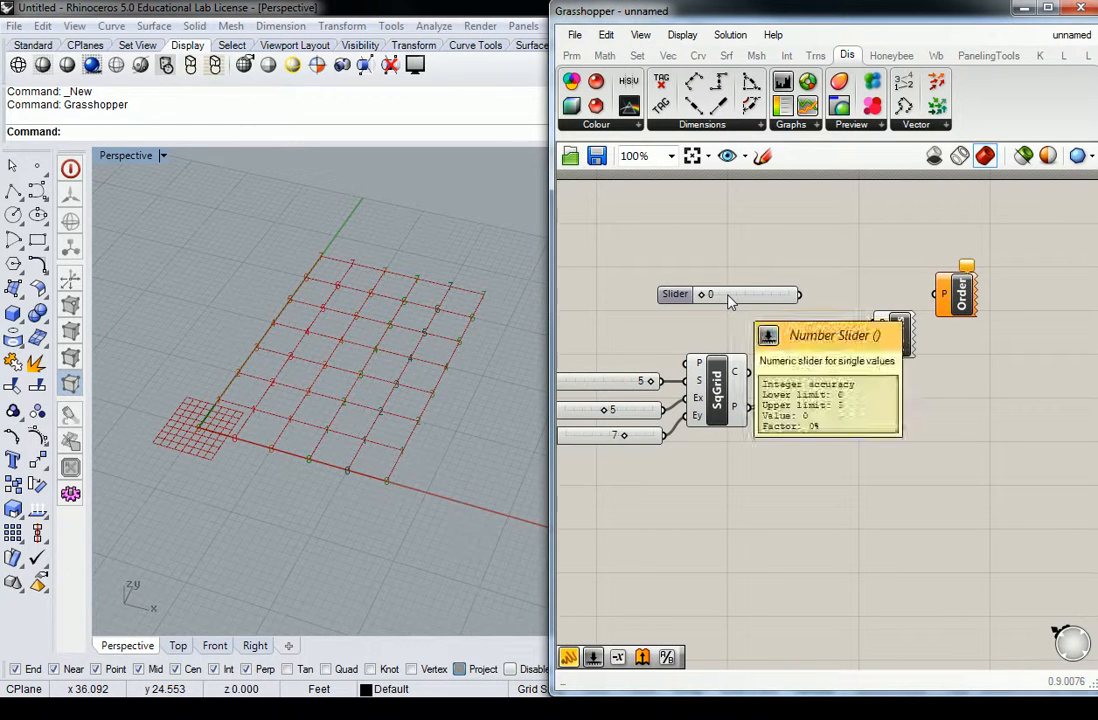
{"action": "left_click_drag", "start_coordinate": [800, 296], "coordinate": [877, 344]}
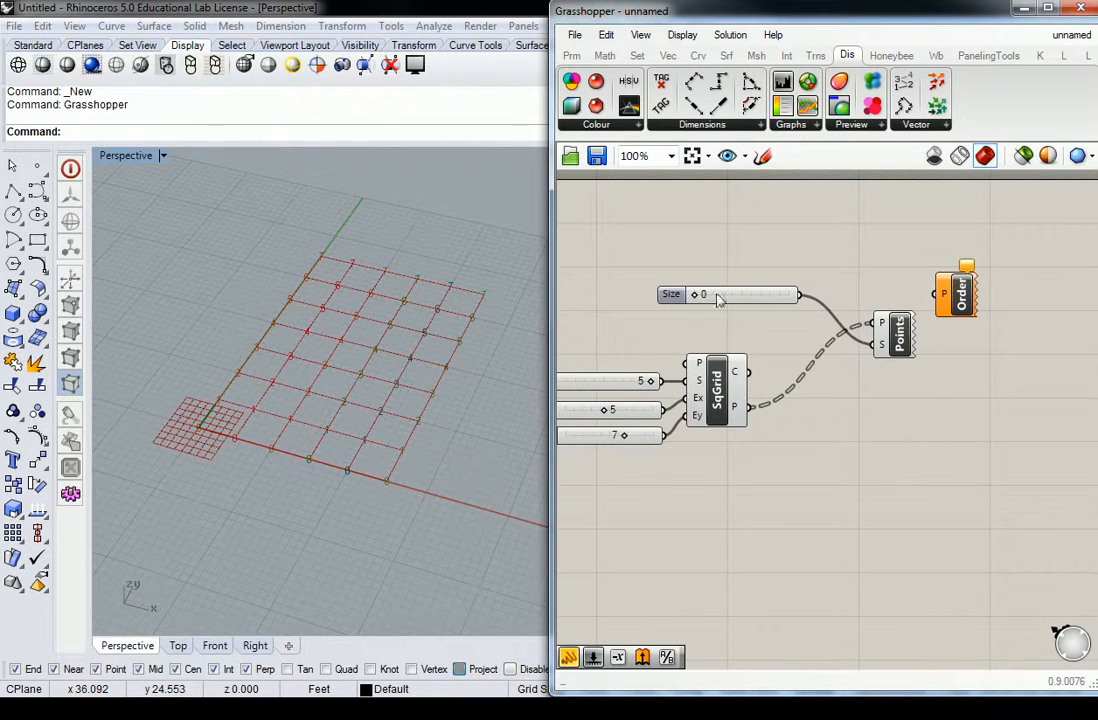
- Set the Point List's Size slider to 2 and bring the numbered grid points closer in the Perspective view
{"action": "left_click_drag", "start_coordinate": [700, 300], "coordinate": [734, 297]}
{"action": "right_click", "coordinate": [465, 408]}
{"action": "right_click_drag", "start_coordinate": [487, 378], "coordinate": [468, 385], "text": "shift"}
{"action": "scroll", "coordinate": [385, 400], "scroll_direction": "up", "scroll_amount": 2}
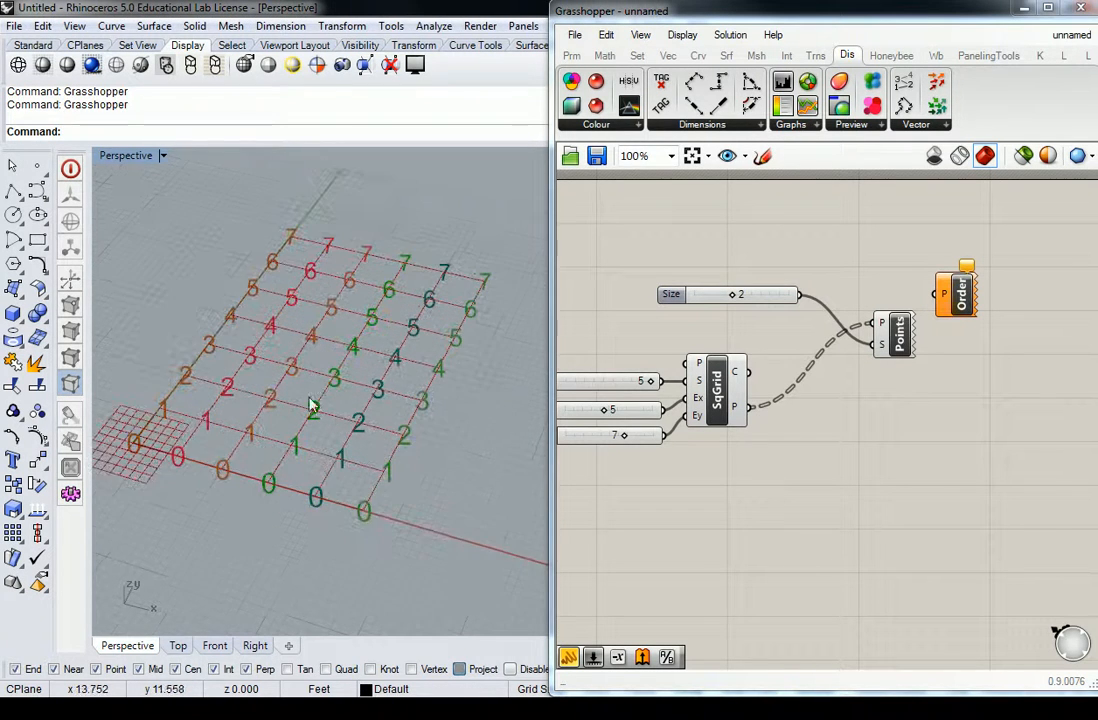
{"action": "right_click_drag", "start_coordinate": [314, 404], "coordinate": [348, 399], "text": "shift"}
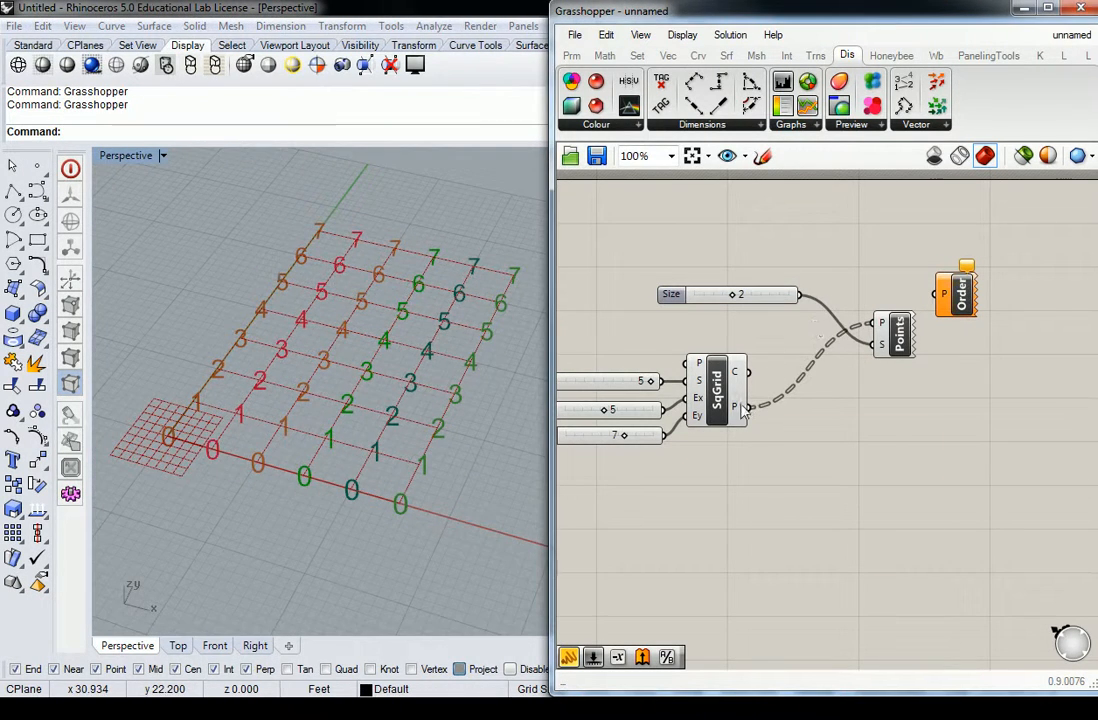
{"action": "mouse_move", "coordinate": [742, 410]}
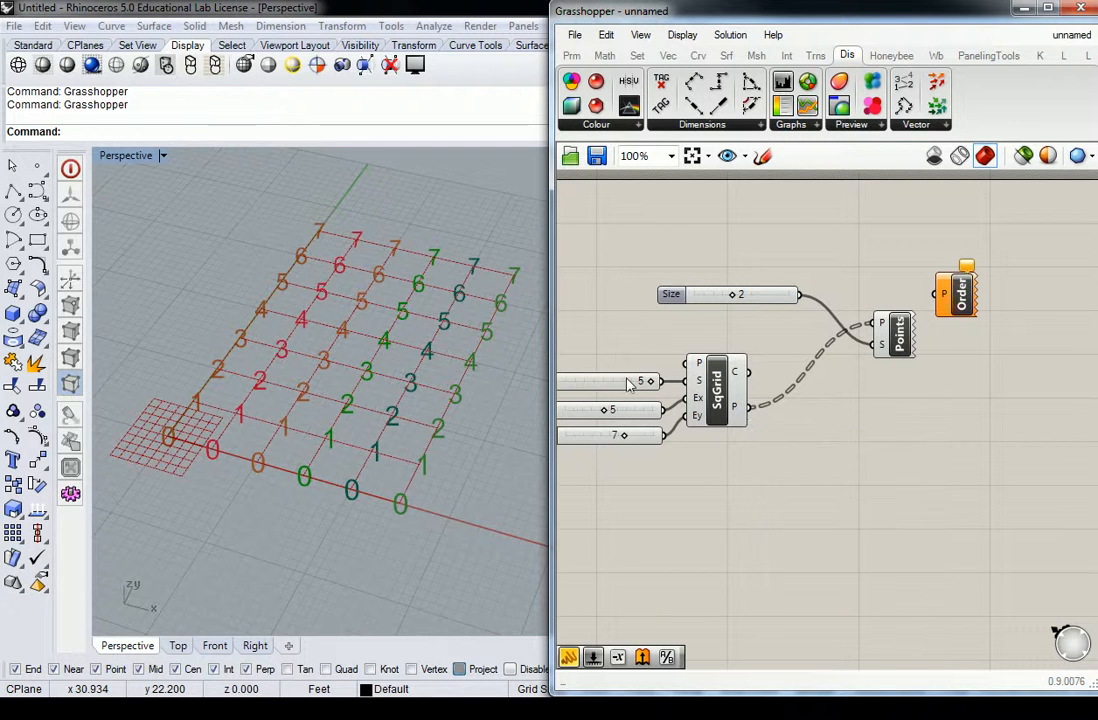
- Add a text panel below the Point List component and wire the square grid's Points output to it
{"action": "right_click_drag", "start_coordinate": [688, 420], "coordinate": [818, 433]}
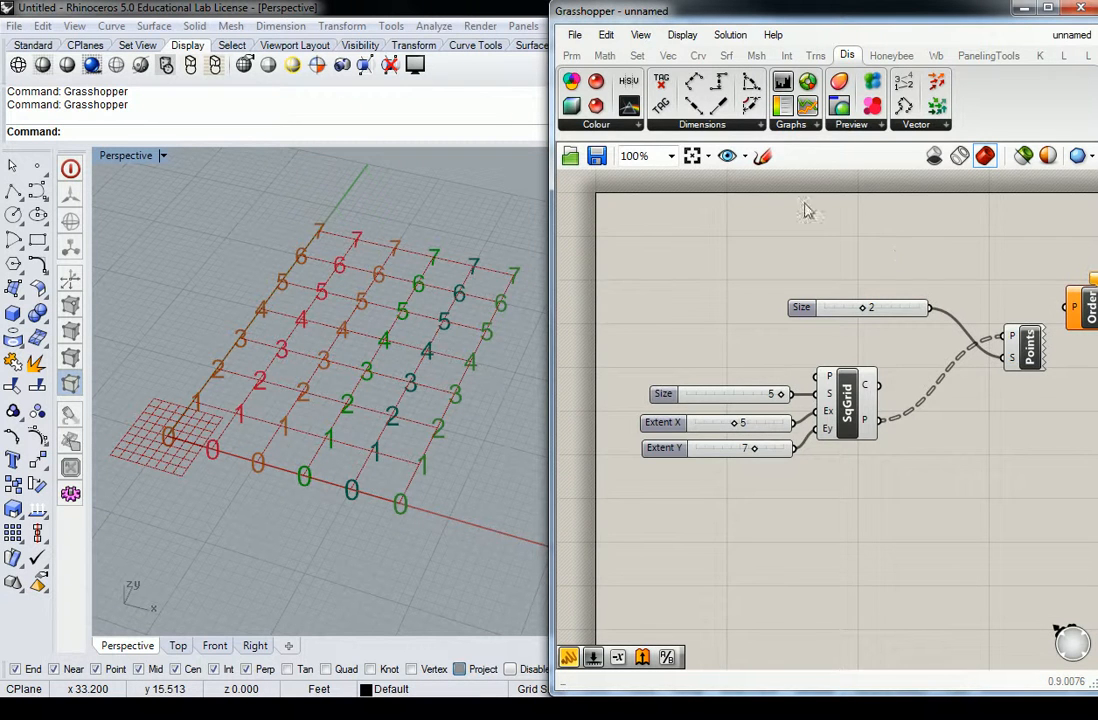
{"action": "right_click_drag", "start_coordinate": [876, 175], "coordinate": [789, 154]}
{"action": "left_click", "coordinate": [571, 56]}
{"action": "left_click_drag", "start_coordinate": [798, 105], "coordinate": [935, 445]}
{"action": "left_click_drag", "start_coordinate": [800, 410], "coordinate": [862, 449]}
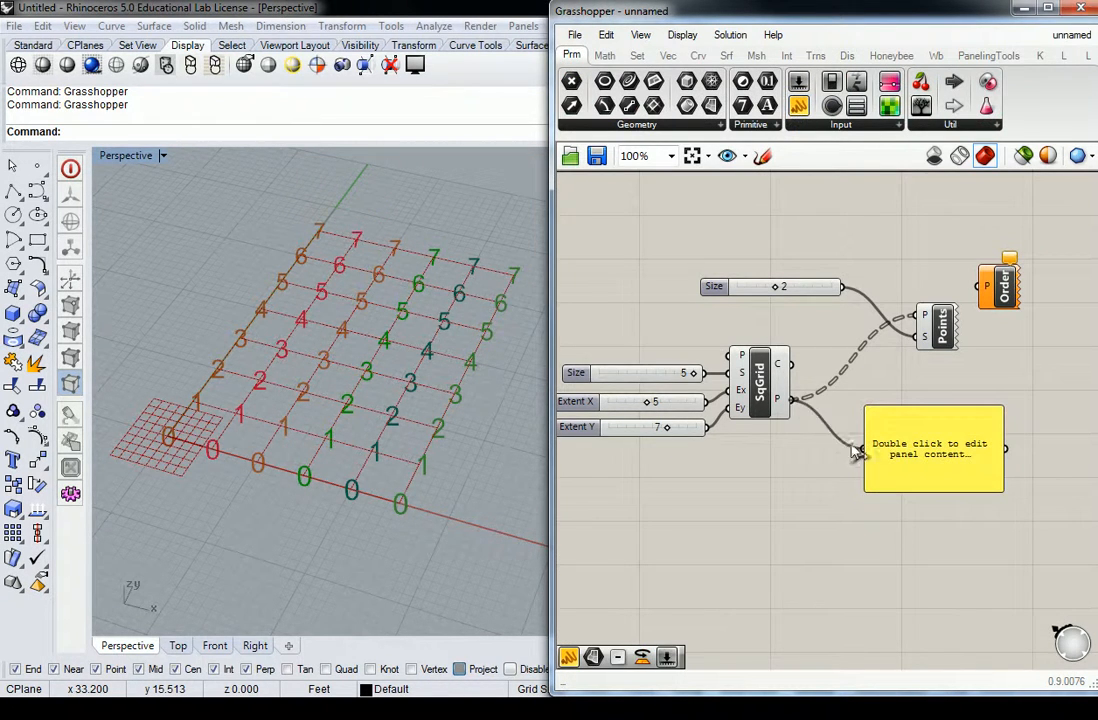
- Move the panel below the definition and enlarge it until several branches of point coordinates can be read at once
{"action": "right_click_drag", "start_coordinate": [926, 517], "coordinate": [882, 463]}
{"action": "left_click_drag", "start_coordinate": [883, 455], "coordinate": [912, 630]}
{"action": "right_click_drag", "start_coordinate": [932, 577], "coordinate": [862, 436]}
{"action": "left_click_drag", "start_coordinate": [880, 490], "coordinate": [1026, 668]}
{"action": "scroll", "coordinate": [848, 376], "scroll_direction": "down", "scroll_amount": 3}
{"action": "scroll", "coordinate": [850, 376], "scroll_direction": "up", "scroll_amount": 2}
{"action": "right_click_drag", "start_coordinate": [803, 378], "coordinate": [848, 447]}
{"action": "left_click_drag", "start_coordinate": [924, 561], "coordinate": [937, 651]}
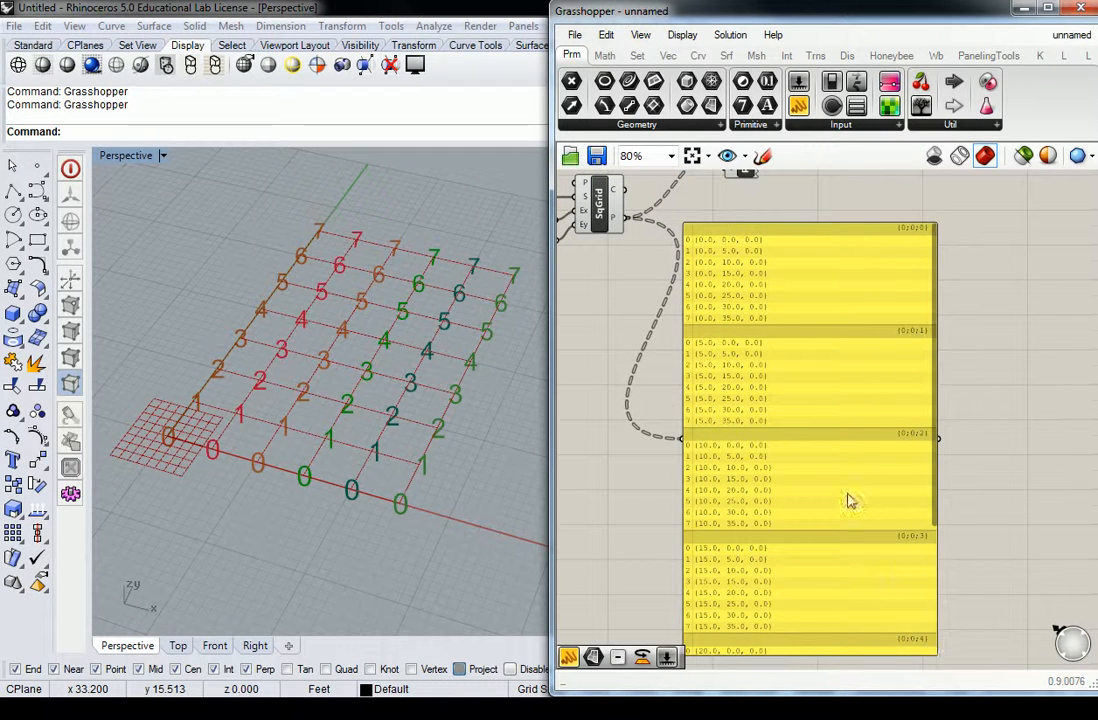
{"action": "right_click_drag", "start_coordinate": [866, 478], "coordinate": [899, 459]}
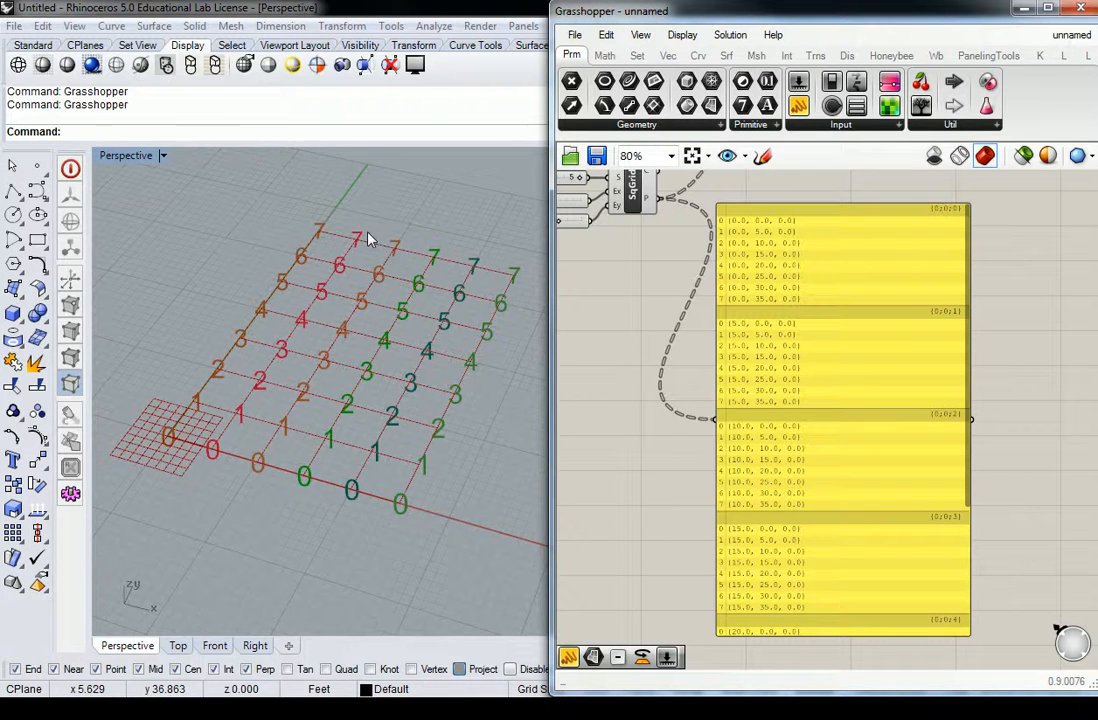
- Move the enlarged panel farther from the square grid component to leave room for another component between them
{"action": "left_click_drag", "start_coordinate": [822, 224], "coordinate": [980, 229]}
{"action": "left_click", "coordinate": [804, 199]}
{"action": "right_click_drag", "start_coordinate": [804, 197], "coordinate": [724, 238]}
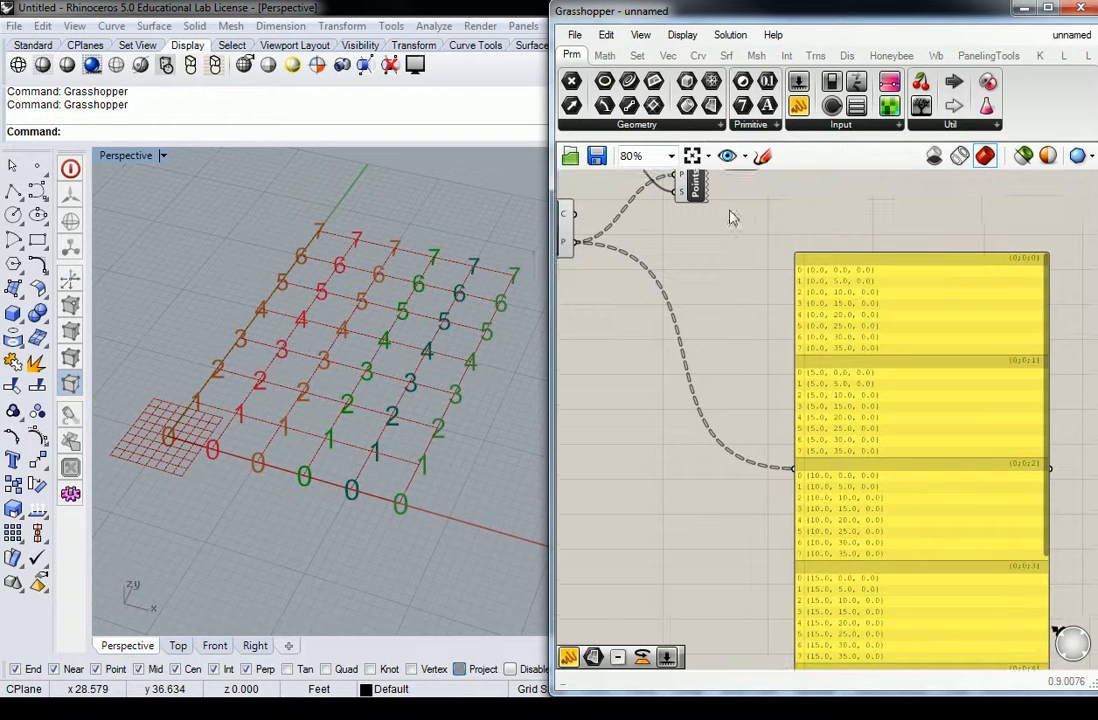
{"action": "left_click", "coordinate": [634, 57]}
{"action": "left_click", "coordinate": [972, 124]}
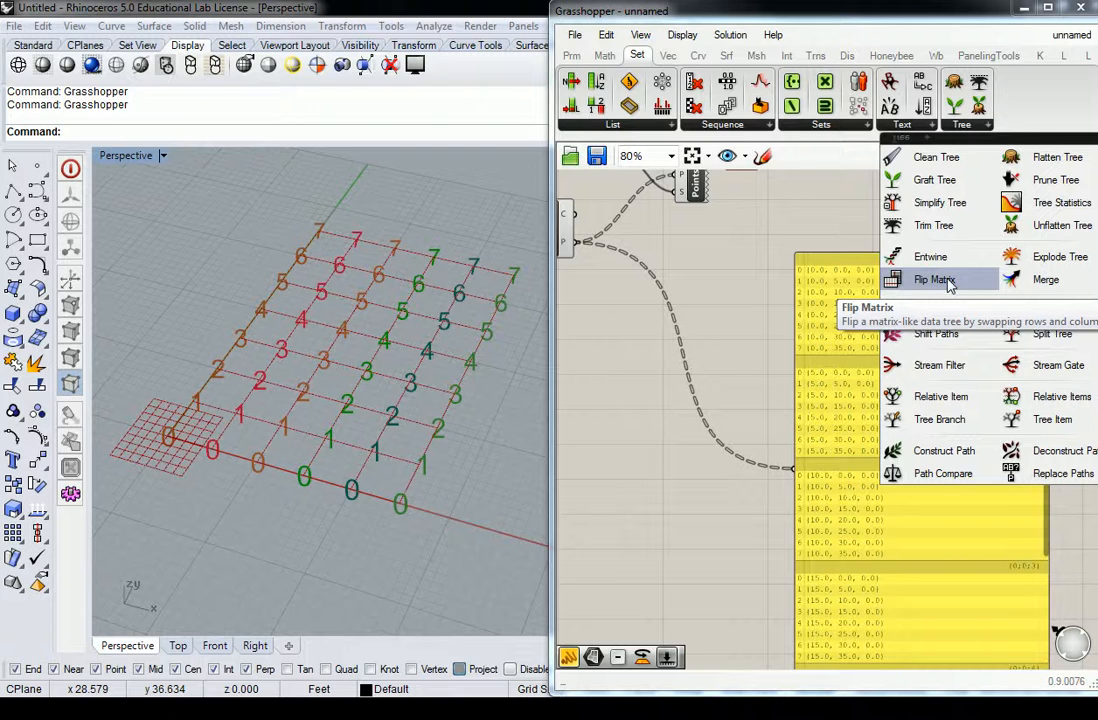
{"action": "left_click_drag", "start_coordinate": [948, 279], "coordinate": [725, 274]}
{"action": "right_click_drag", "start_coordinate": [726, 289], "coordinate": [754, 291]}
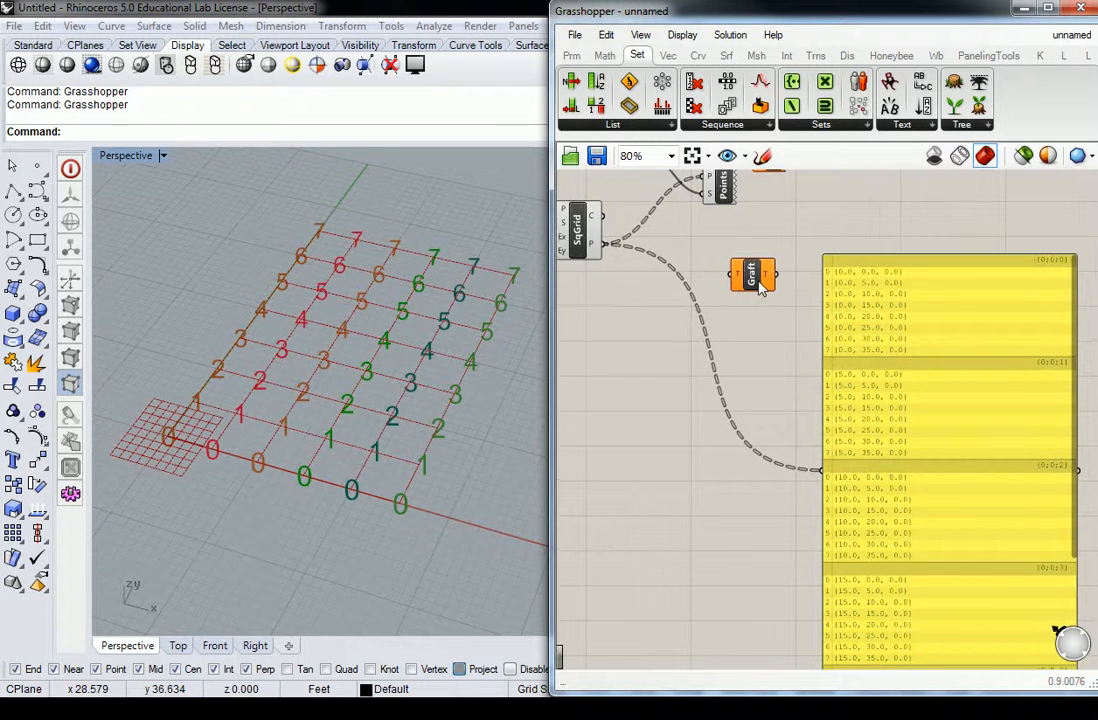
{"action": "left_click_drag", "start_coordinate": [754, 281], "coordinate": [676, 268]}
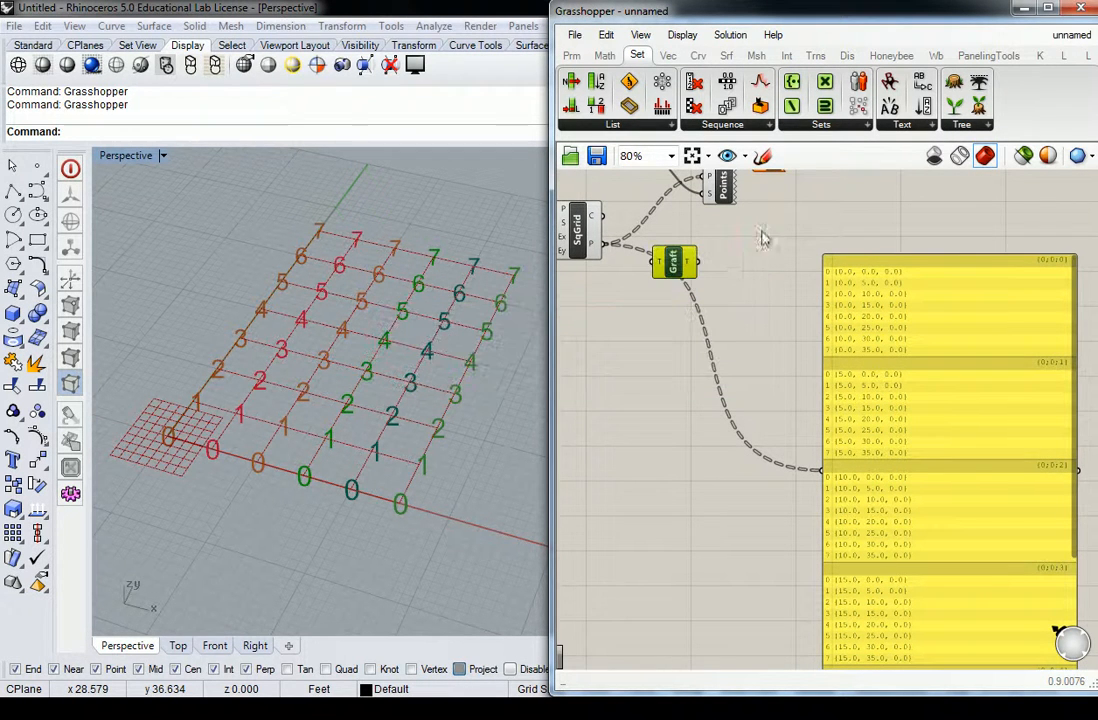
{"action": "key", "text": "ctrl+z"}
- Add a Flip Matrix component and wire it between the square grid's Points output and the panel
{"action": "left_click", "coordinate": [959, 125]}
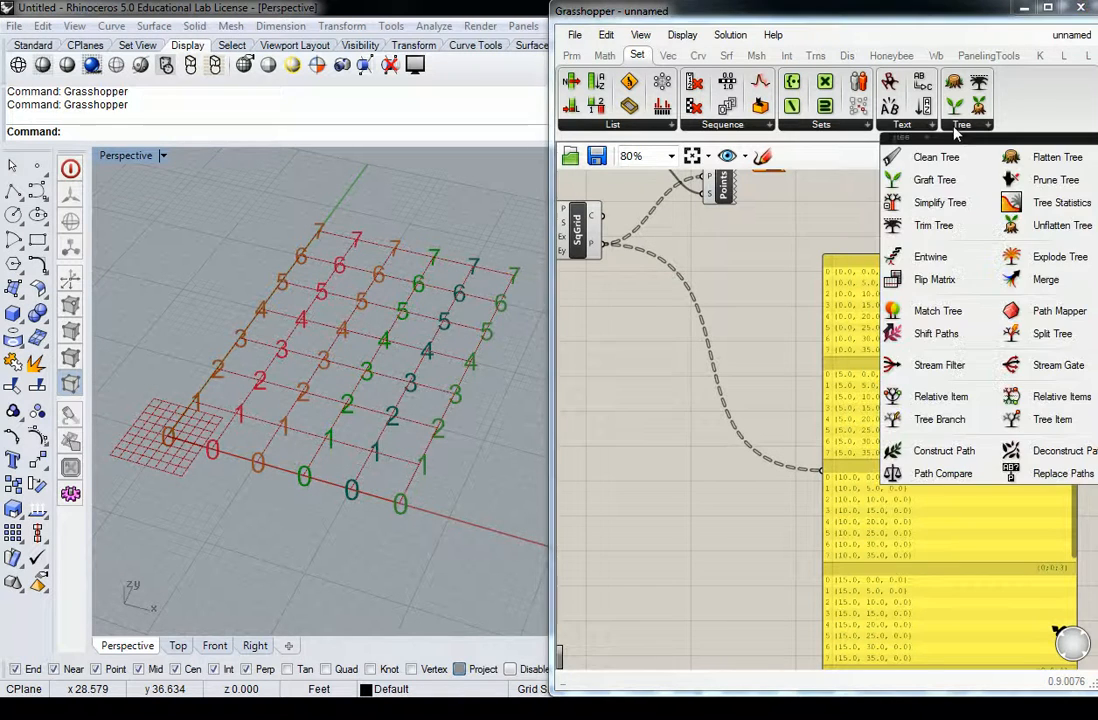
{"action": "left_click_drag", "start_coordinate": [936, 279], "coordinate": [735, 283]}
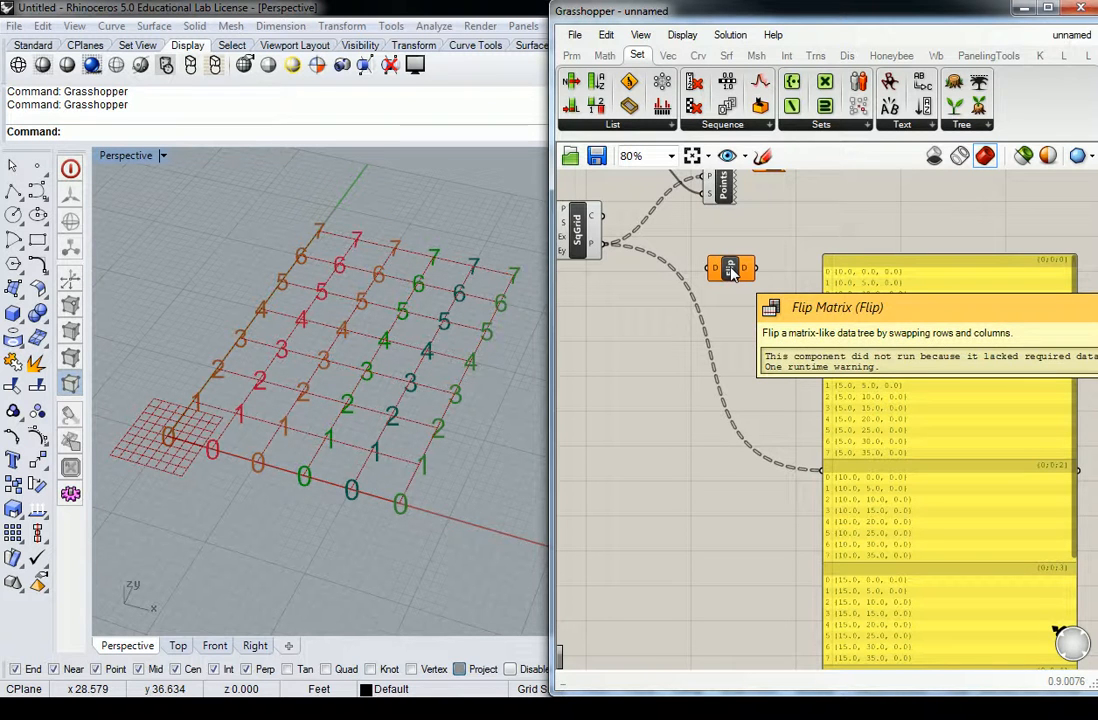
{"action": "right_click_drag", "start_coordinate": [652, 239], "coordinate": [669, 251]}
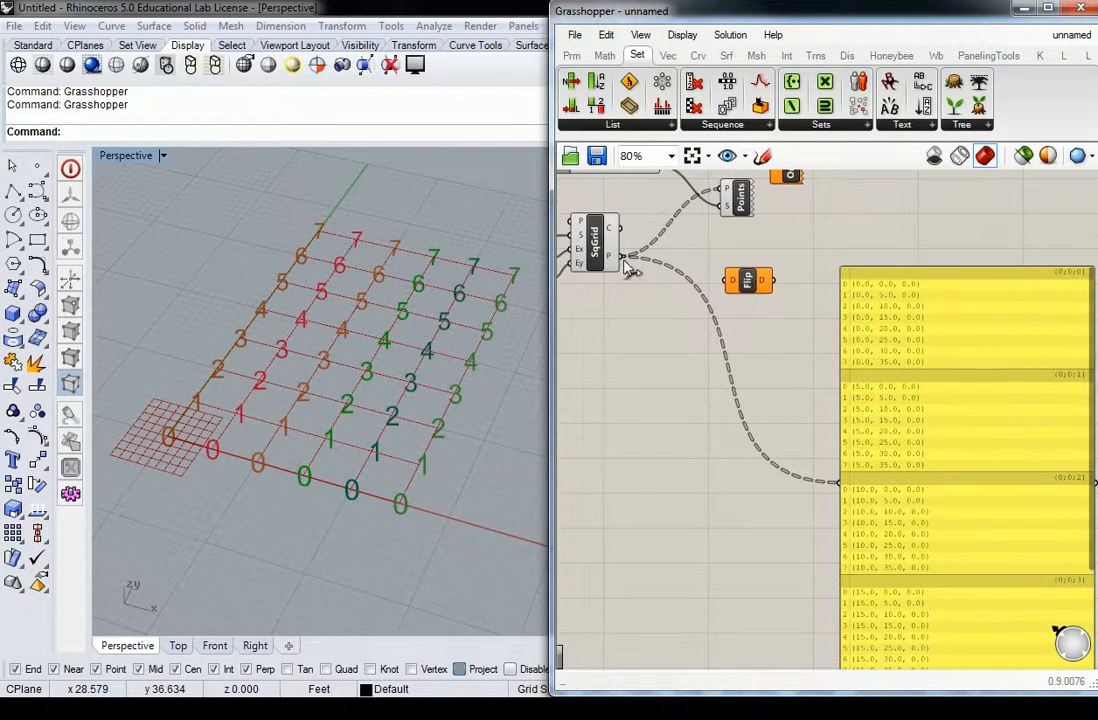
{"action": "left_click_drag", "start_coordinate": [614, 258], "coordinate": [841, 487]}
{"action": "right_click_drag", "start_coordinate": [655, 240], "coordinate": [784, 375]}
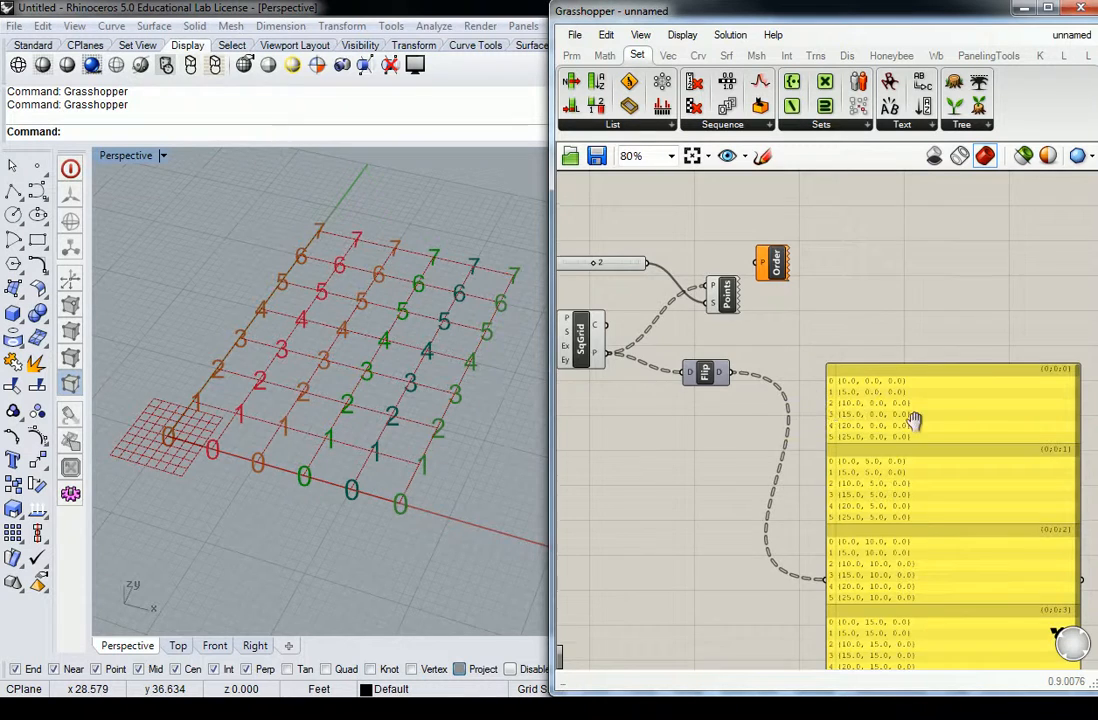
- Wire the Flip Matrix output to the Point List's Points input, replacing the direct connection from the square grid
{"action": "right_click_drag", "start_coordinate": [885, 398], "coordinate": [813, 345]}
{"action": "scroll", "coordinate": [813, 348], "scroll_direction": "up", "scroll_amount": 3}
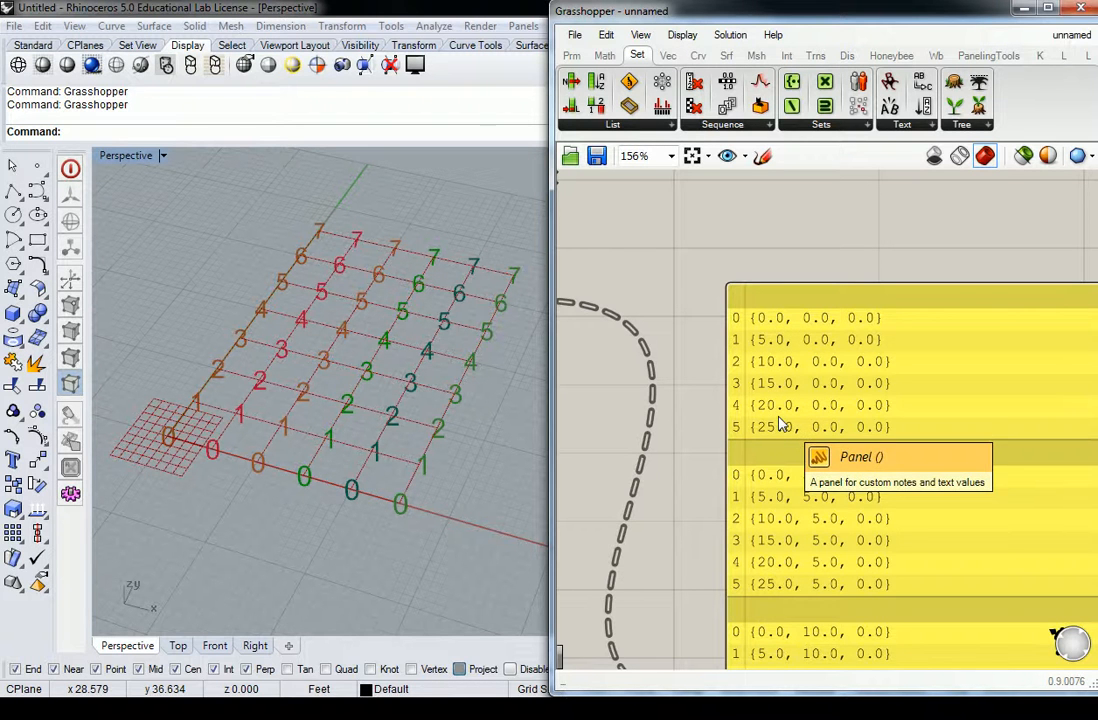
{"action": "scroll", "coordinate": [779, 424], "scroll_direction": "down", "scroll_amount": 4}
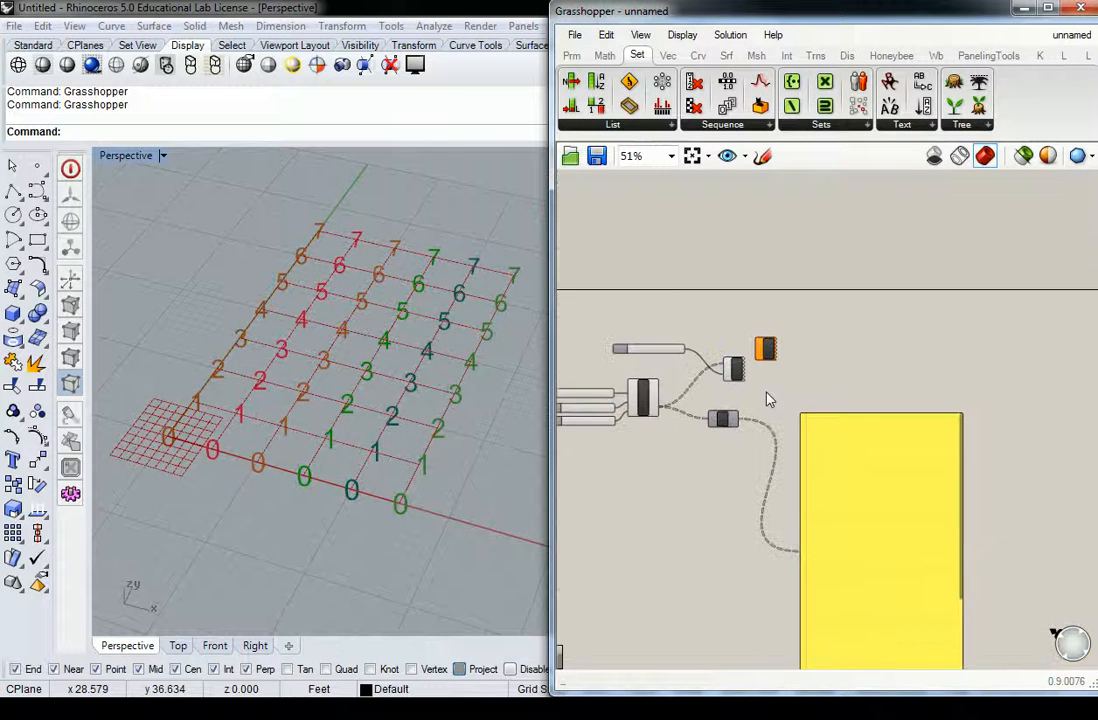
{"action": "left_click_drag", "start_coordinate": [733, 432], "coordinate": [737, 343]}
{"action": "right_click_drag", "start_coordinate": [360, 529], "coordinate": [201, 434]}
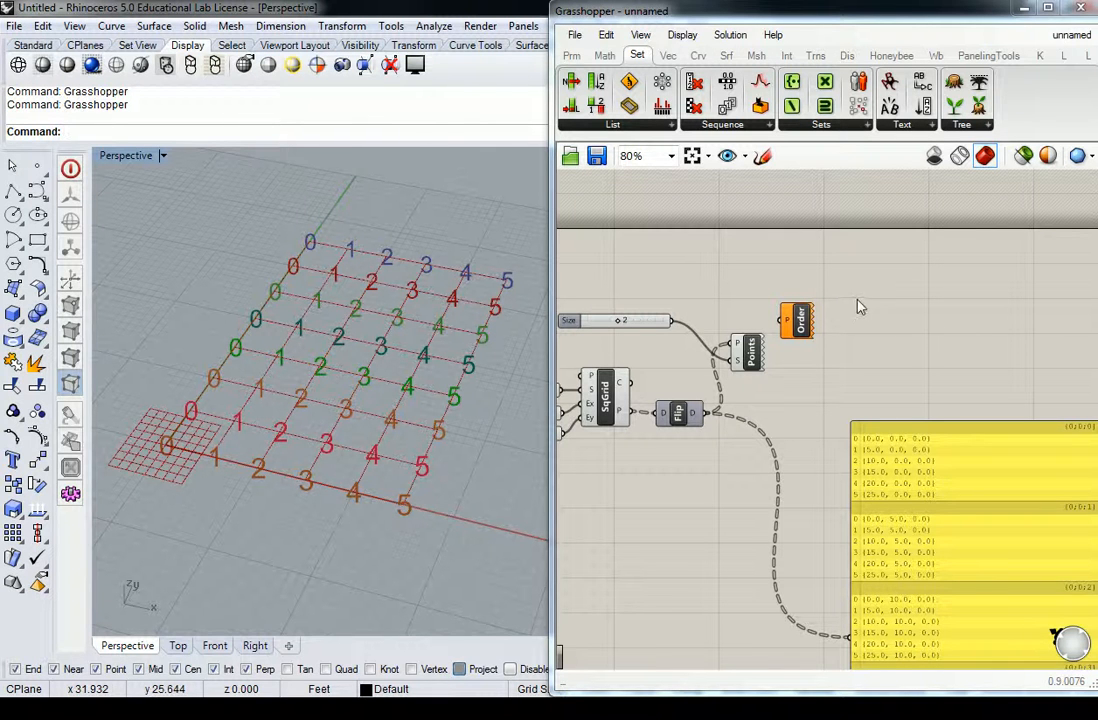
{"action": "scroll", "coordinate": [796, 328], "scroll_direction": "down", "scroll_amount": 2}
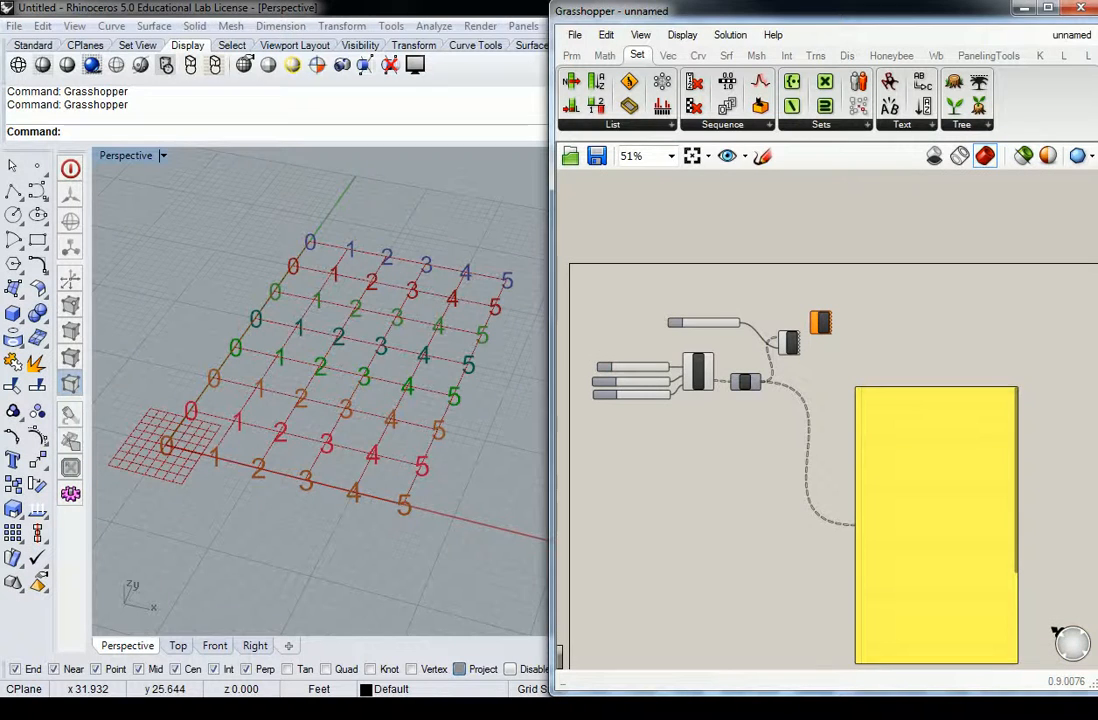